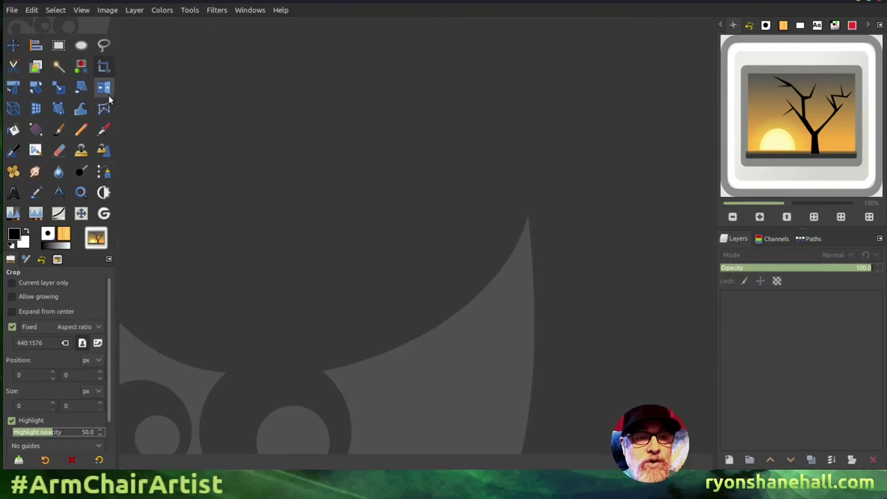
Start a new image and set its width to 171 px
click(13, 10)
mouse_move(37, 37)
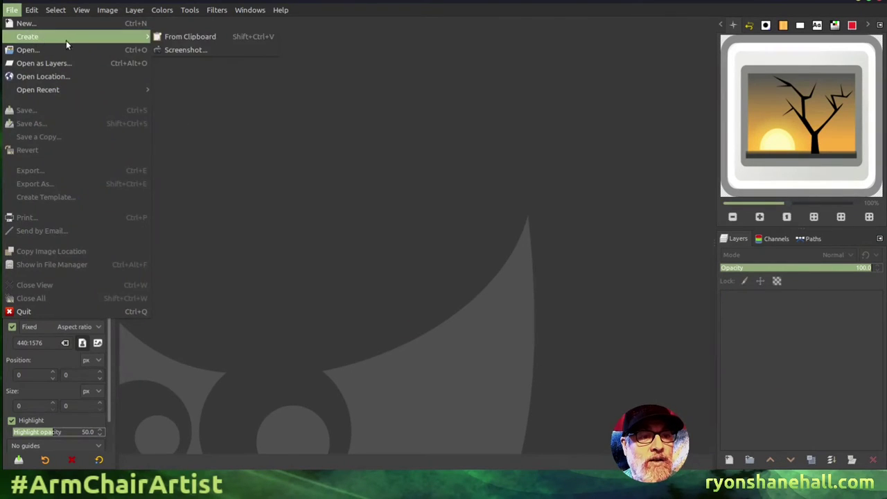
click(49, 25)
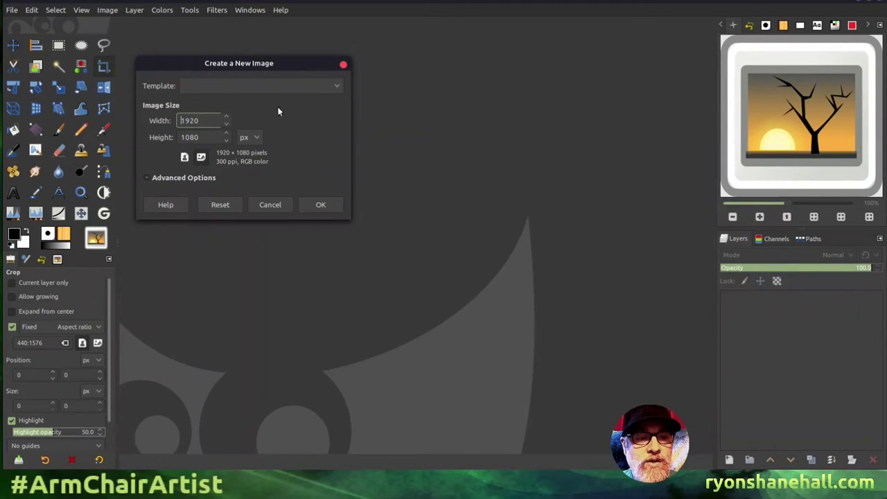
text(1741)
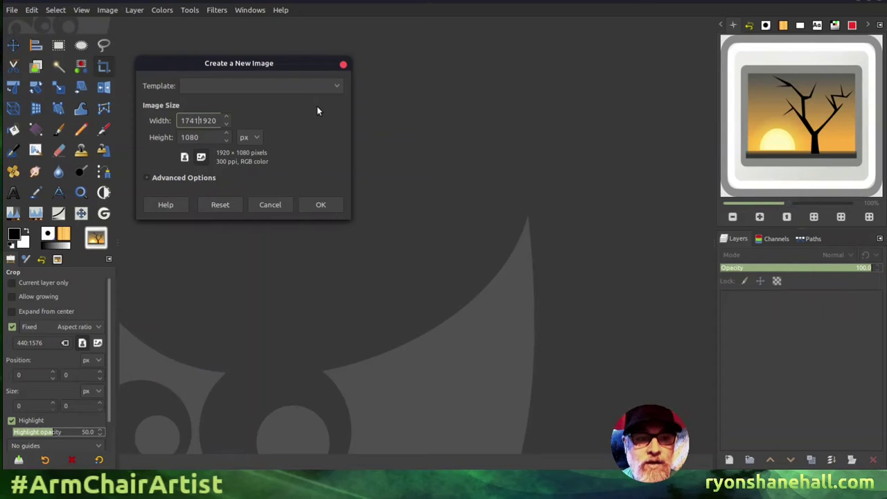
key(End)
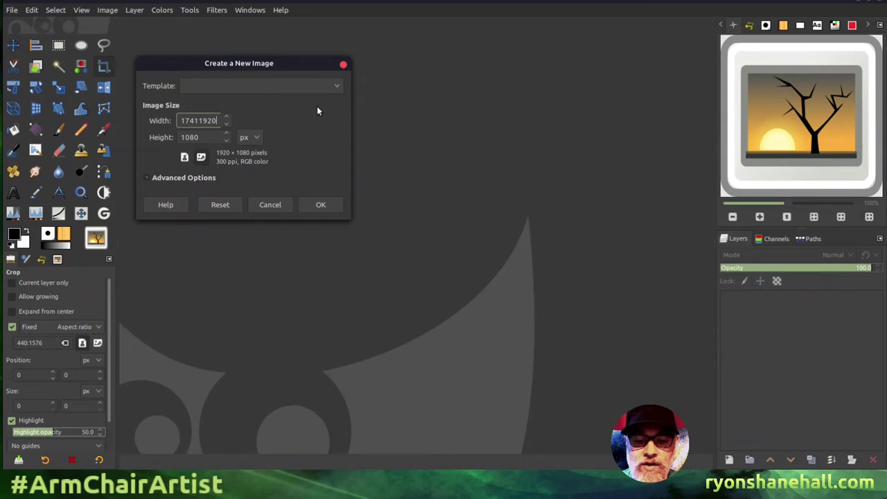
key(BackSpace)
key(BackSpace)
key(BackSpace)
key(BackSpace)
key(BackSpace)
key(BackSpace)
text(171)
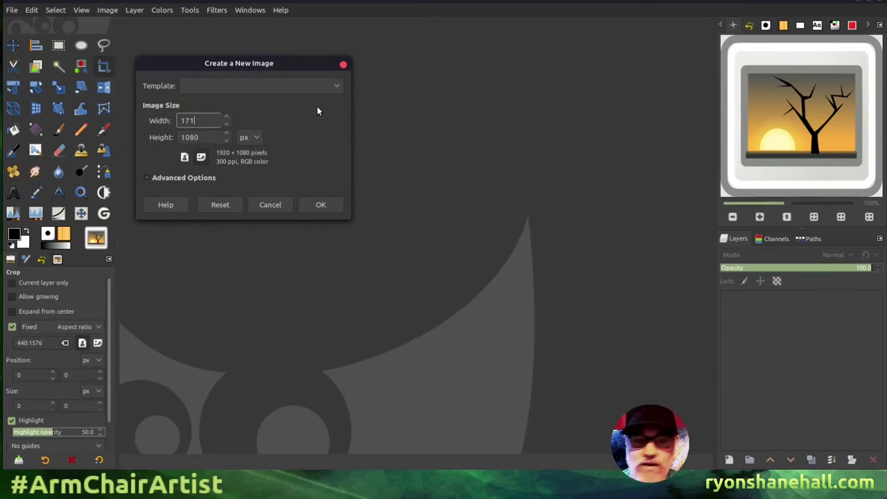
Set the new image's height to 124 px and create it
click(202, 137)
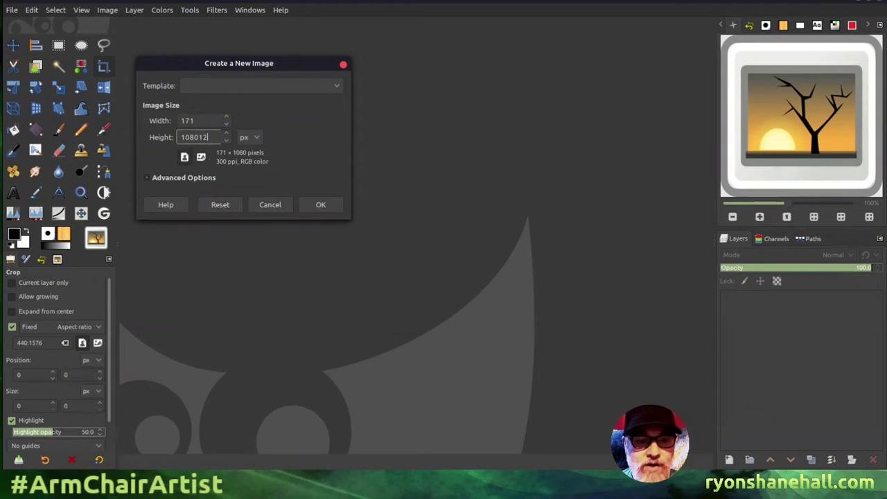
key(BackSpace)
key(BackSpace)
key(BackSpace)
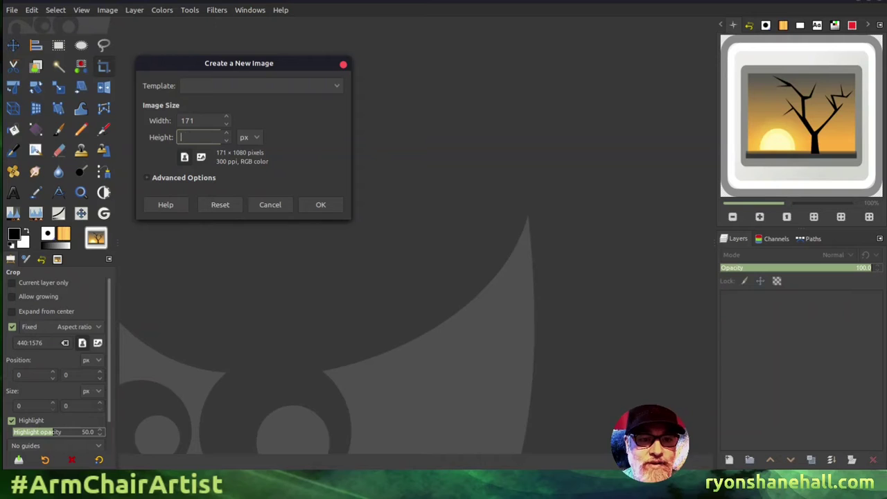
text(24)
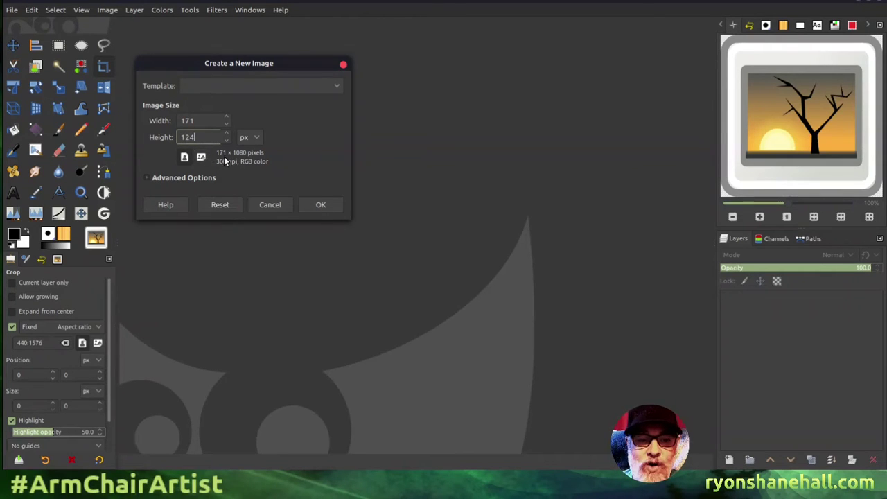
click(321, 204)
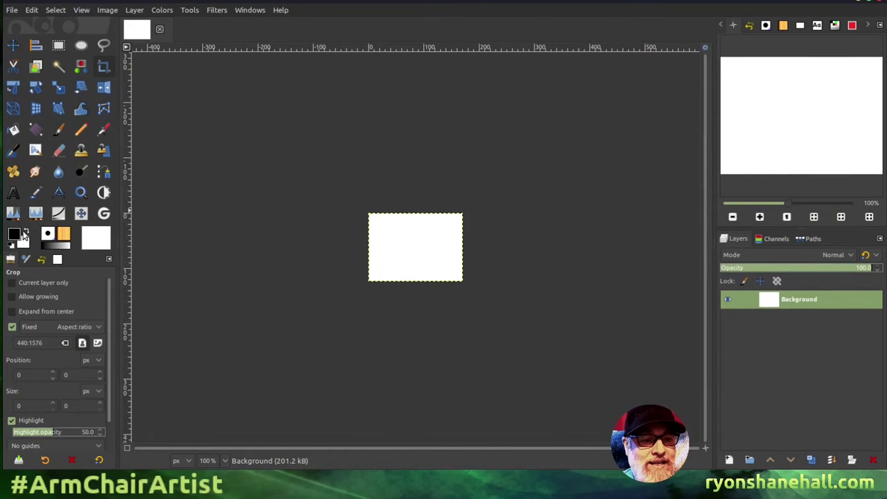
Set the foreground color to pure black (000000)
click(14, 235)
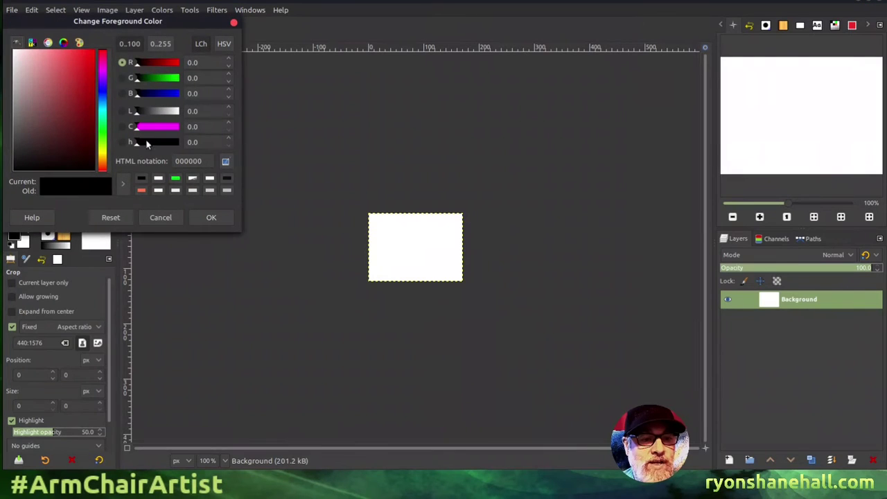
drag(35, 167, 3, 189)
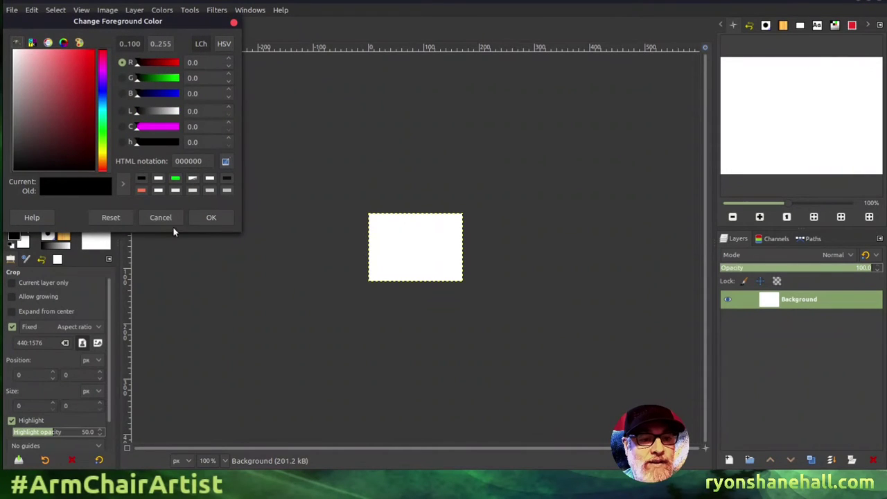
click(204, 217)
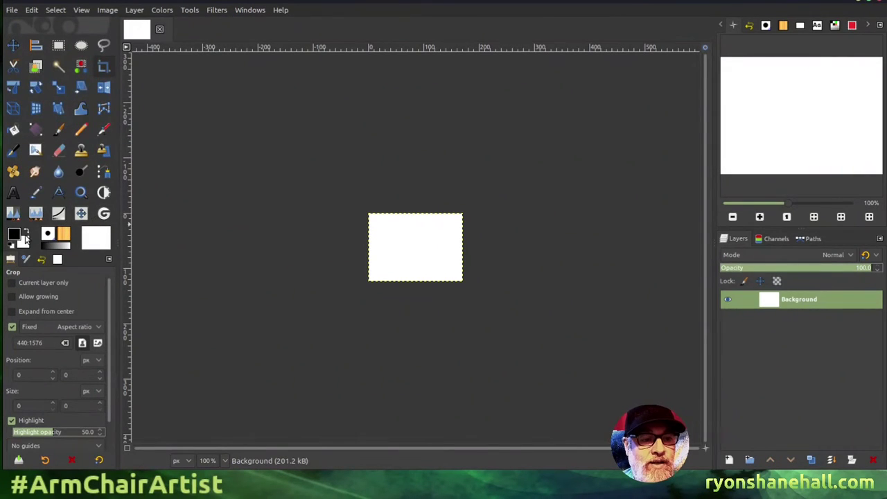
Swap the foreground and background colors, and set the new foreground color to the saved green, 00ff17
click(26, 231)
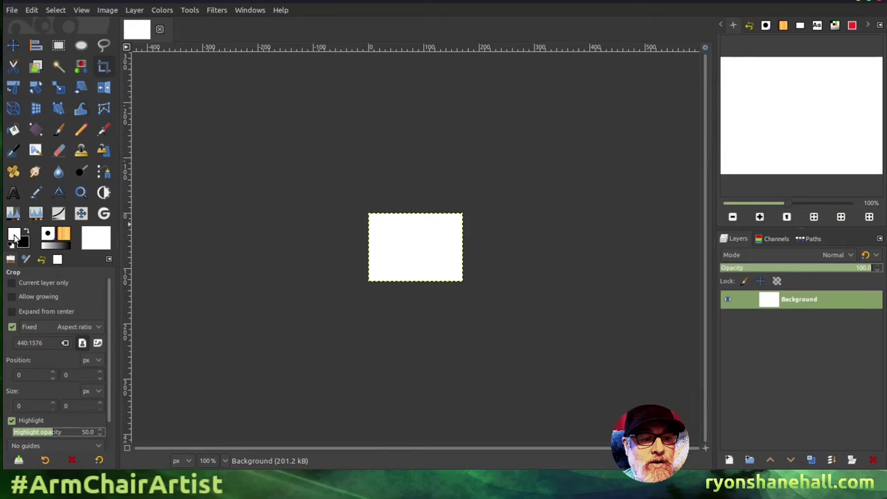
click(16, 236)
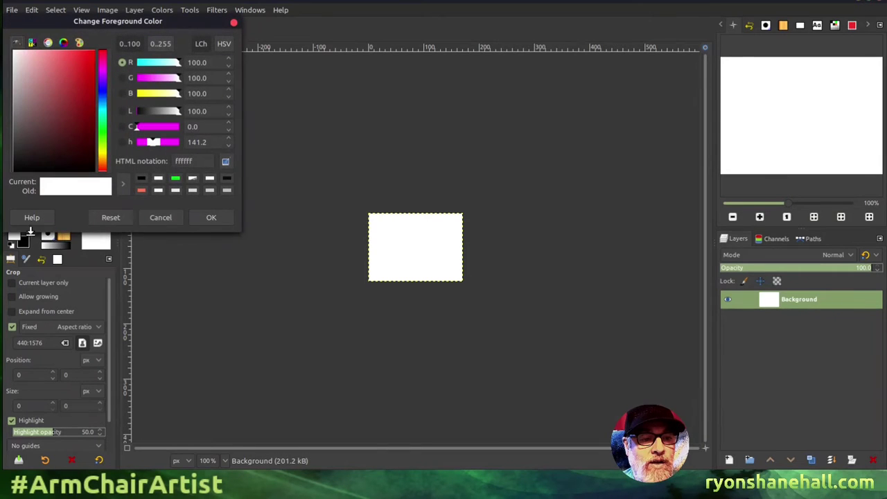
click(176, 178)
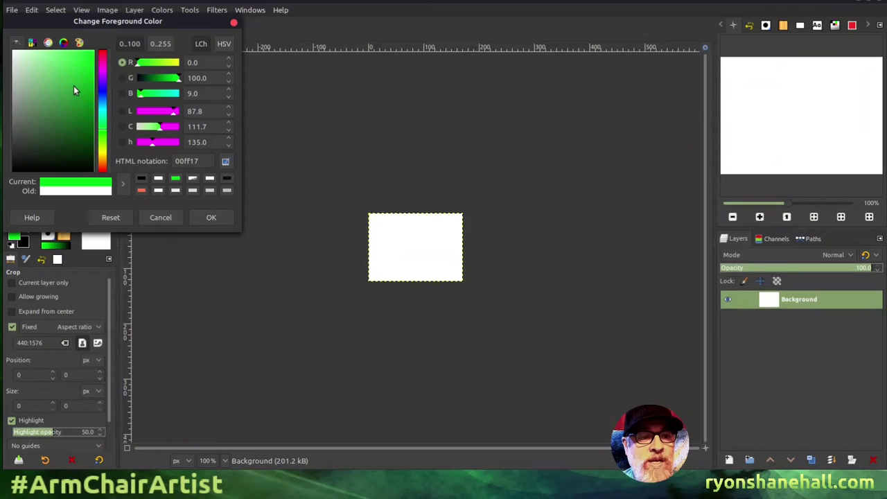
click(220, 219)
Bucket fill the canvas with green, and refill it with black after swapping the colors
key(shift+b)
click(390, 253)
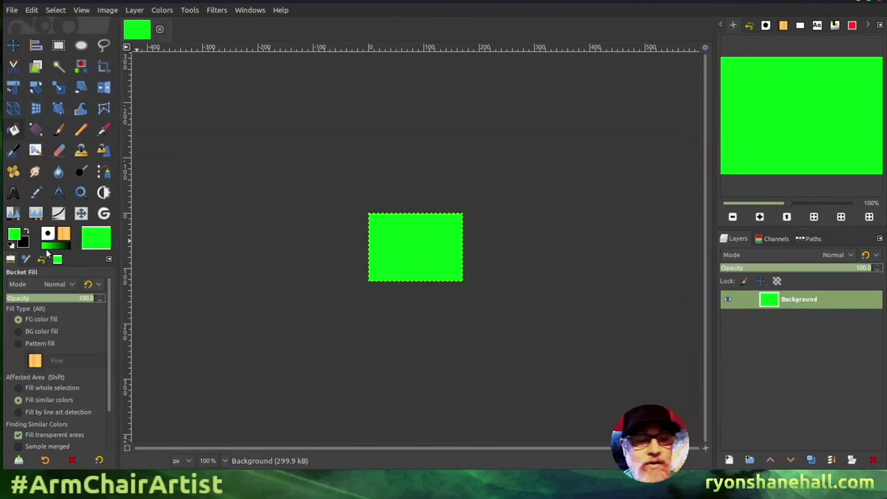
click(26, 232)
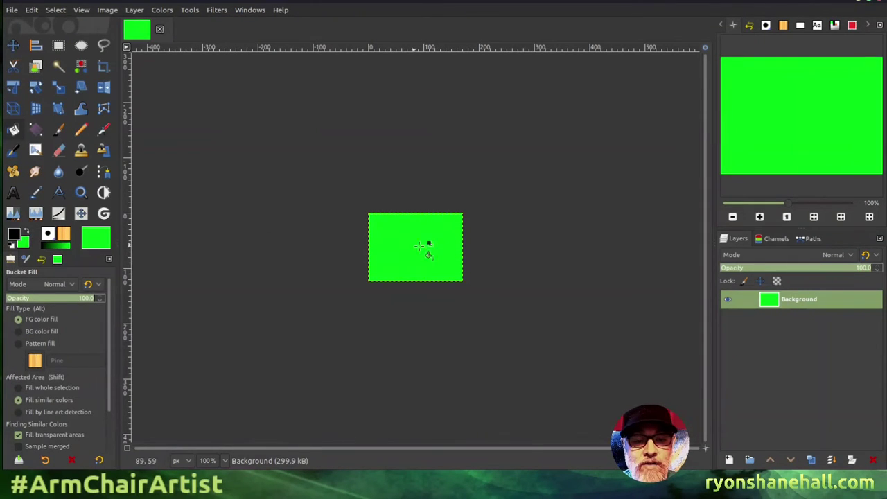
click(428, 246)
Make green the foreground color for the Paintbrush and add a new layer above the black background
click(27, 234)
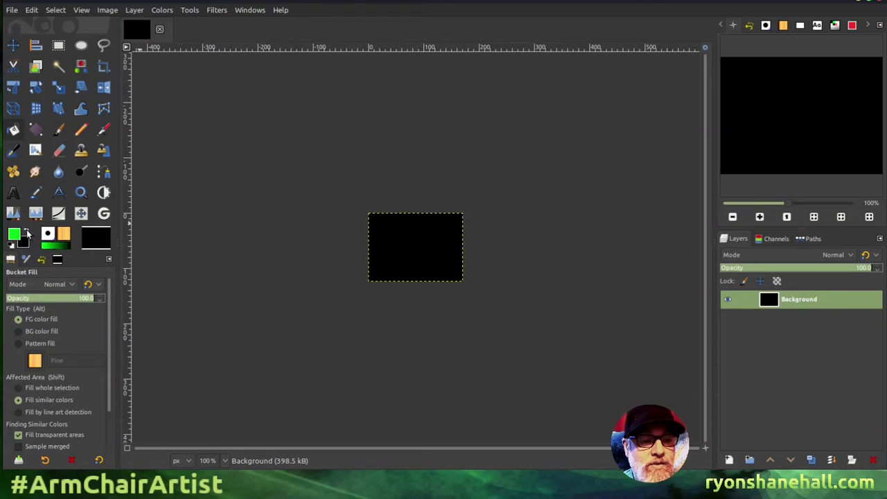
click(59, 132)
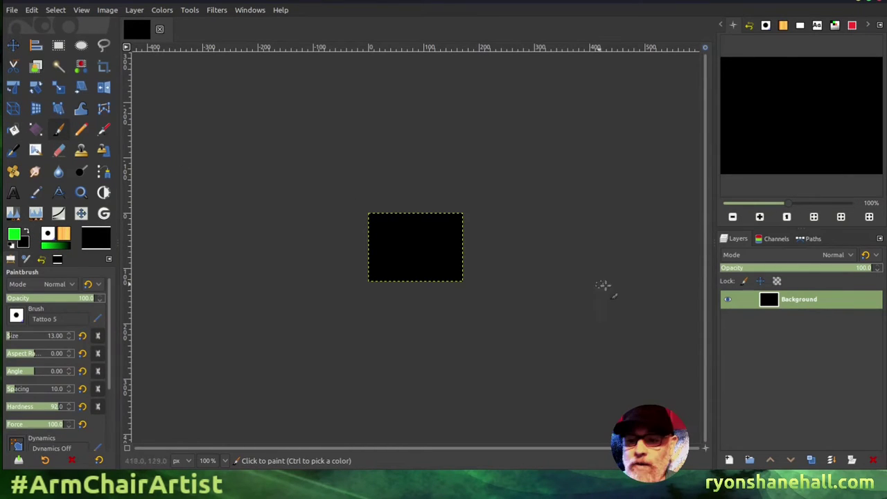
click(729, 462)
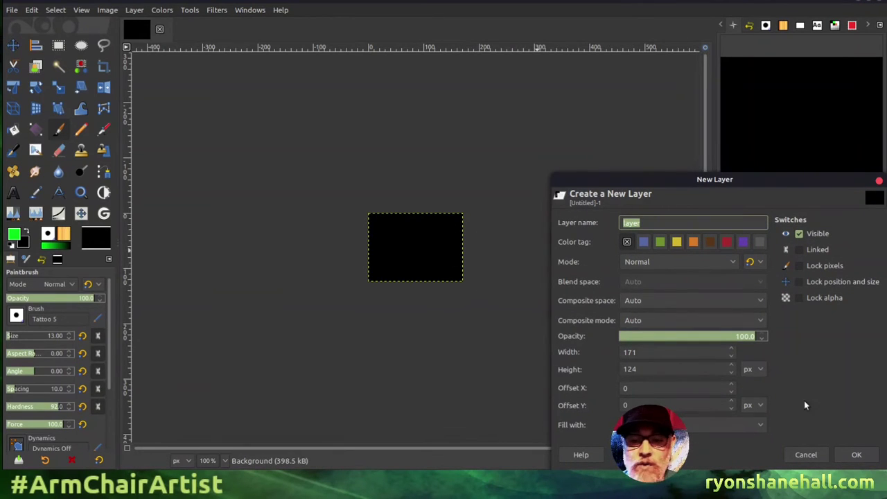
click(855, 455)
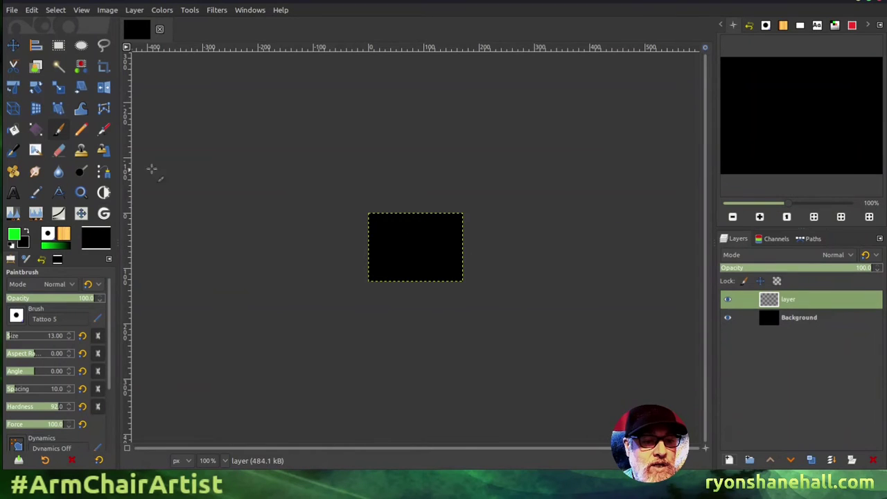
Paint random green freehand strokes and dots across the whole new layer with the size 13 brush
drag(374, 214, 472, 261)
drag(409, 213, 463, 237)
mouse_move(378, 220)
mouse_down()
mouse_move(364, 248)
mouse_move(415, 240)
mouse_move(402, 235)
mouse_move(389, 259)
mouse_move(442, 243)
mouse_move(459, 273)
mouse_move(399, 270)
mouse_move(421, 278)
mouse_up()
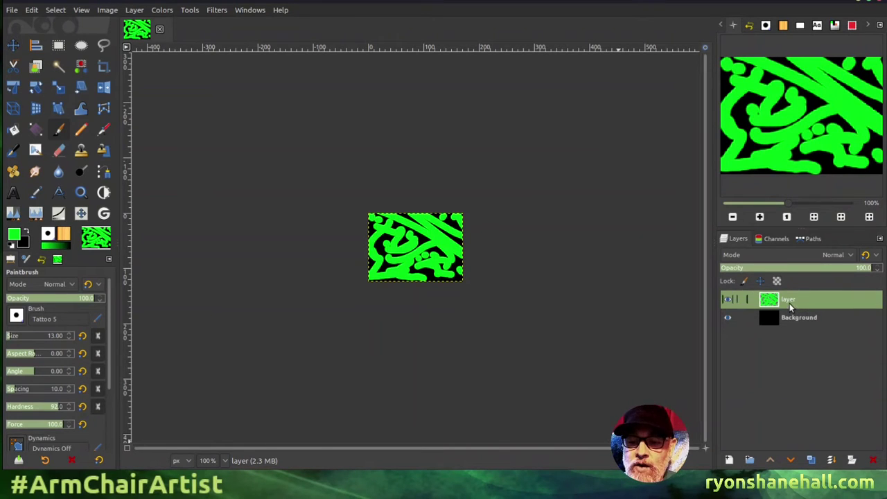
Merge the painted green layer down onto the black background
right_click(789, 300)
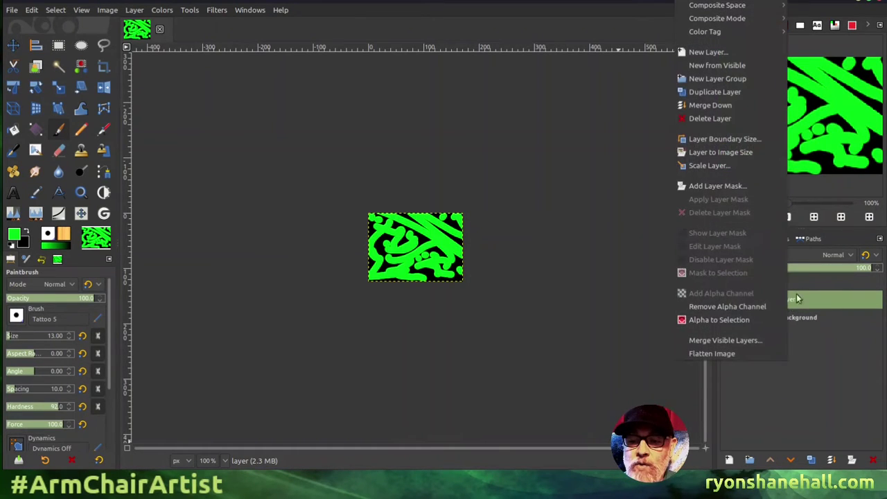
click(726, 107)
key(ctrl+f)
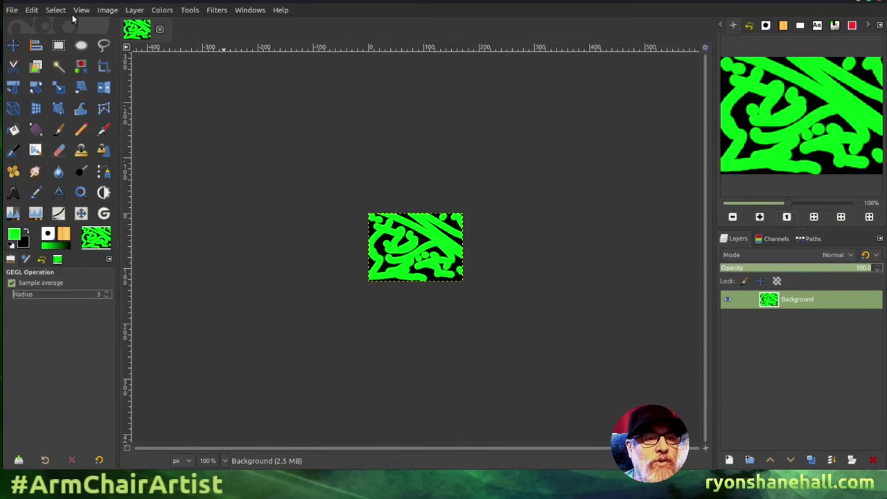
Scale the image to a width of 1900 px, keeping its proportions and Cubic interpolation
click(107, 11)
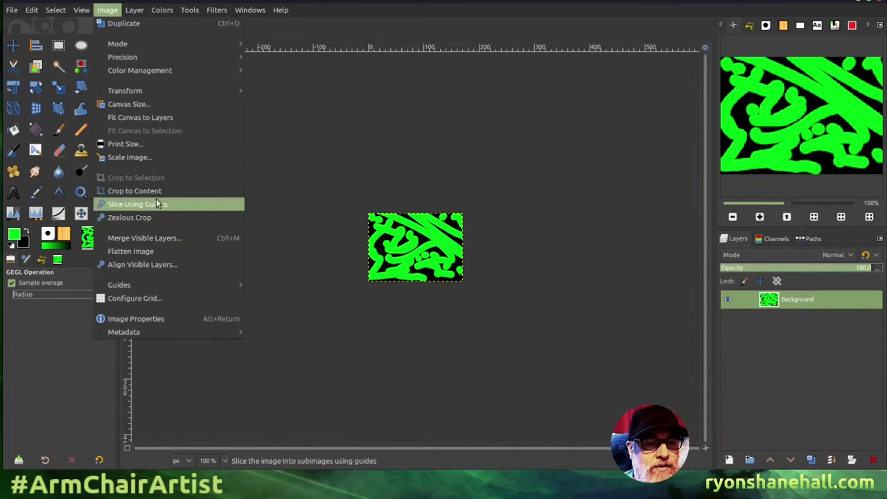
click(138, 158)
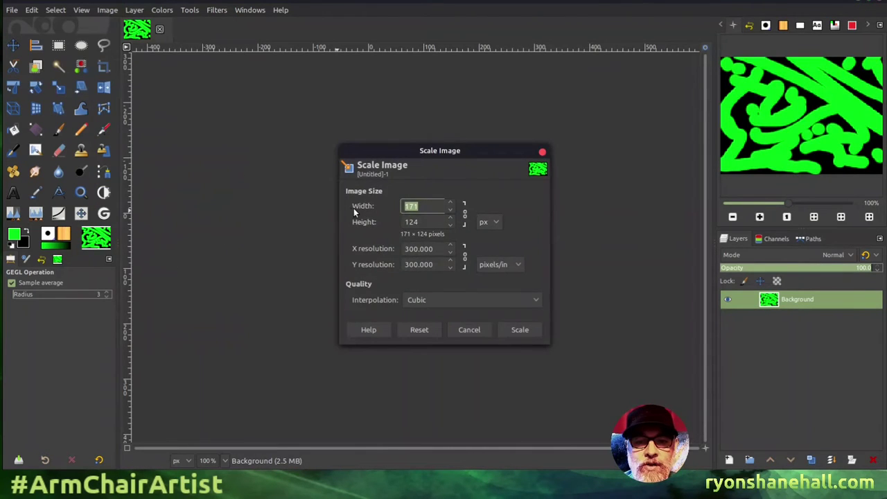
text(1900)
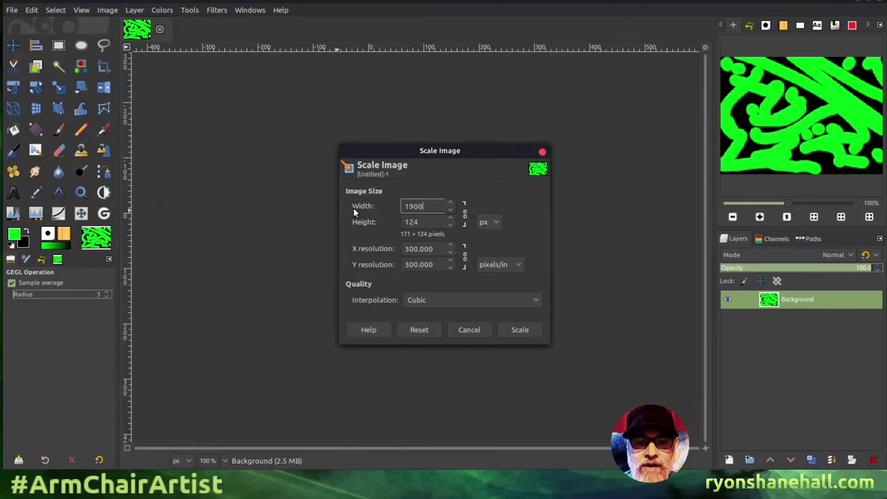
click(430, 223)
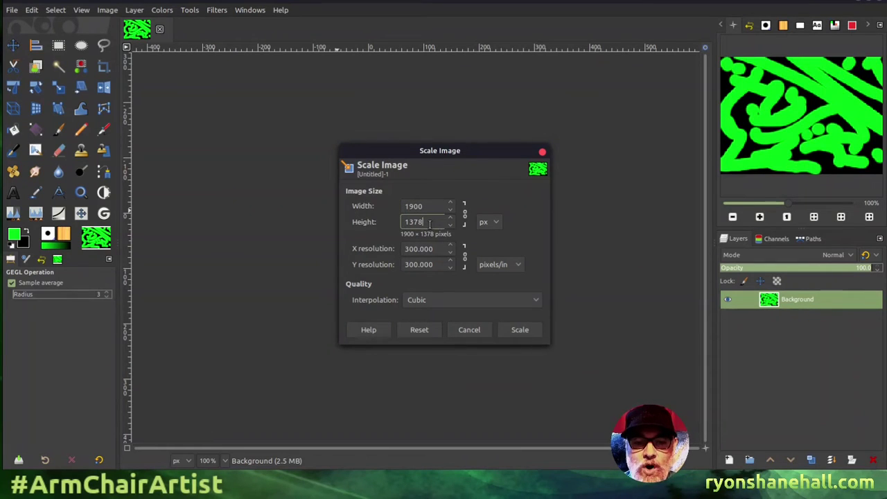
click(520, 330)
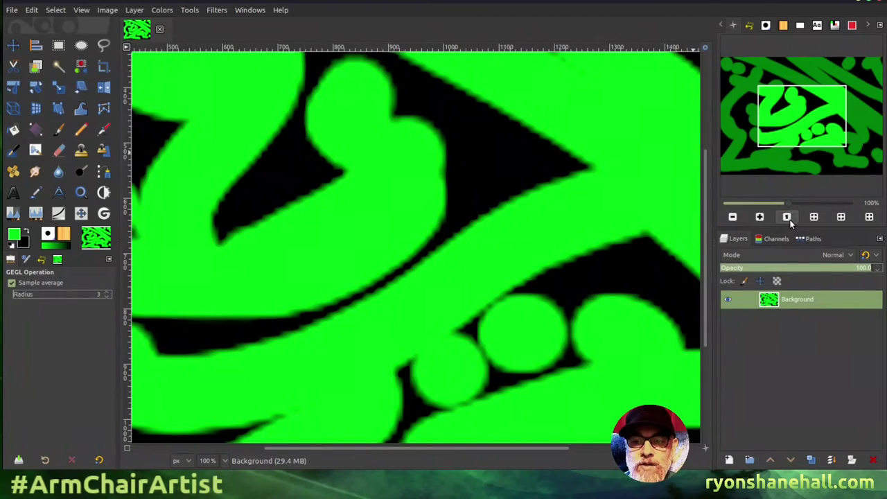
Start the Cubism filter on the Background layer and set its tile size to 72.86
click(760, 217)
click(732, 217)
click(732, 217)
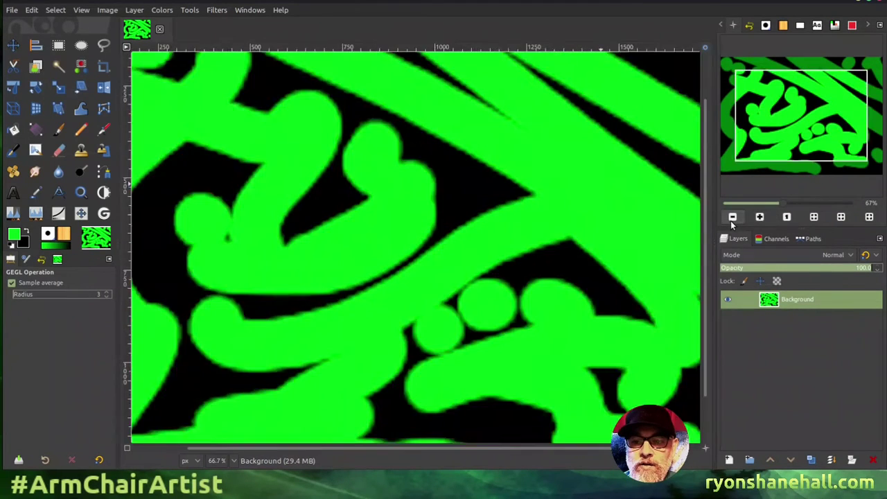
click(732, 218)
click(732, 218)
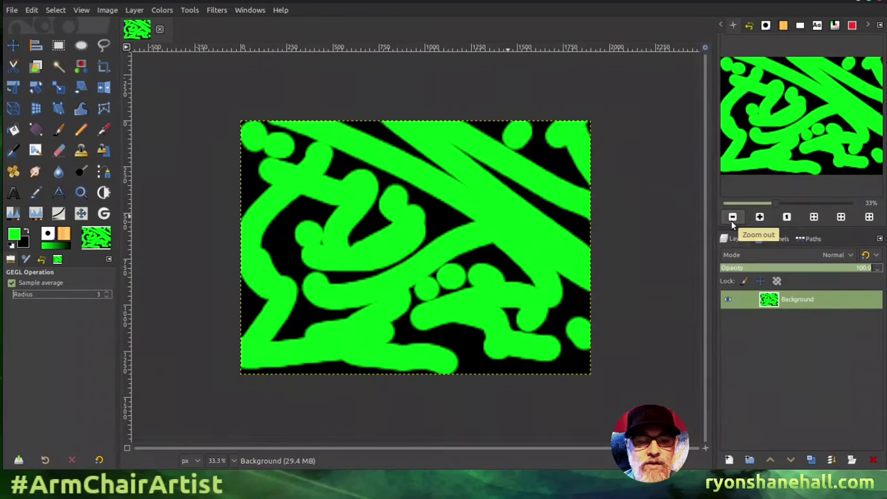
click(217, 10)
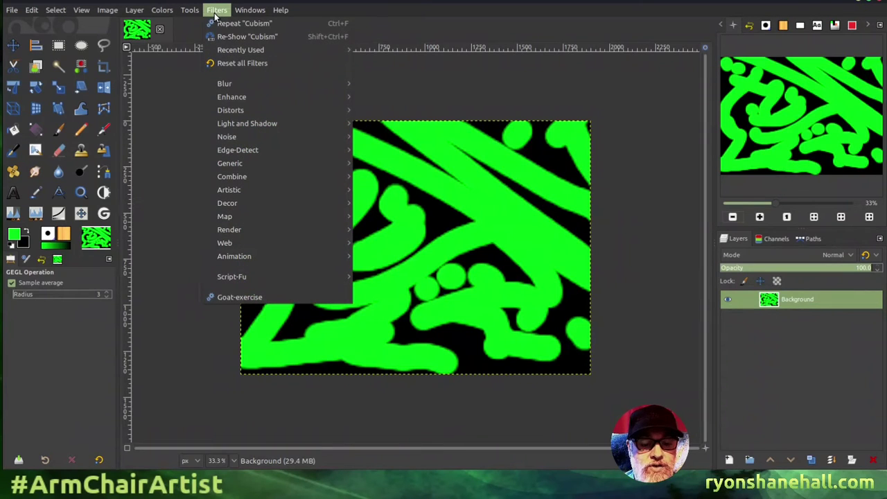
mouse_move(230, 94)
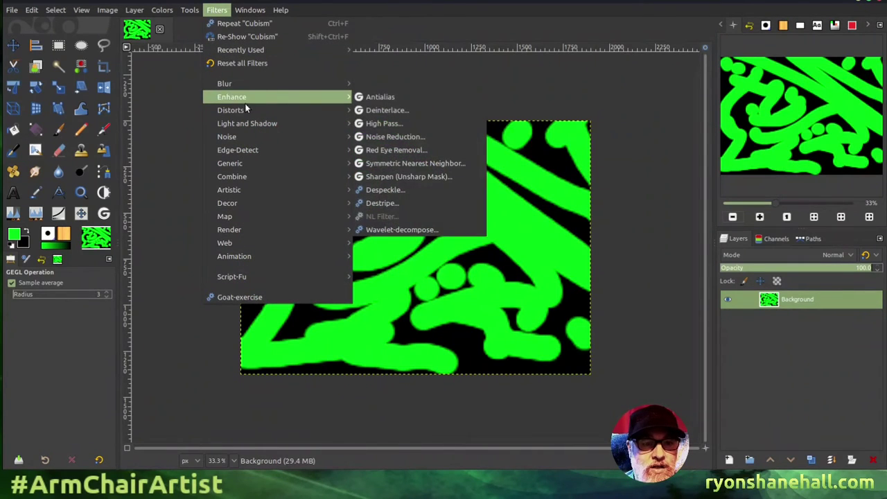
mouse_move(258, 189)
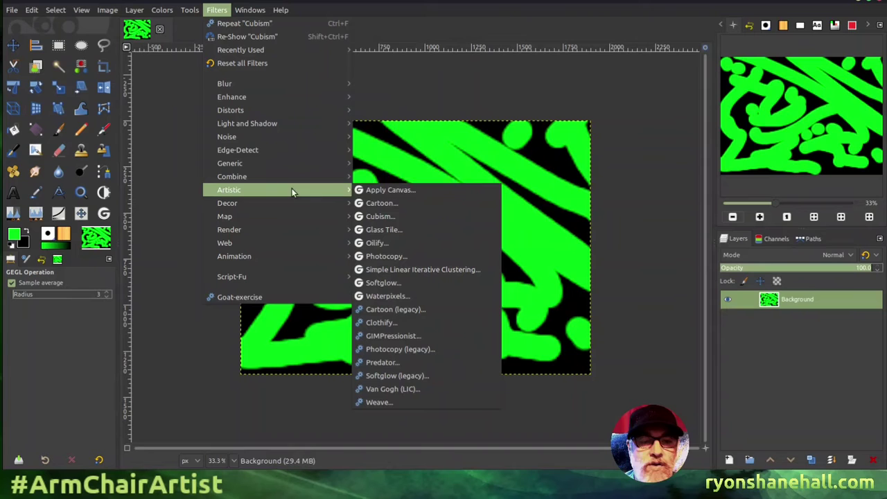
click(376, 216)
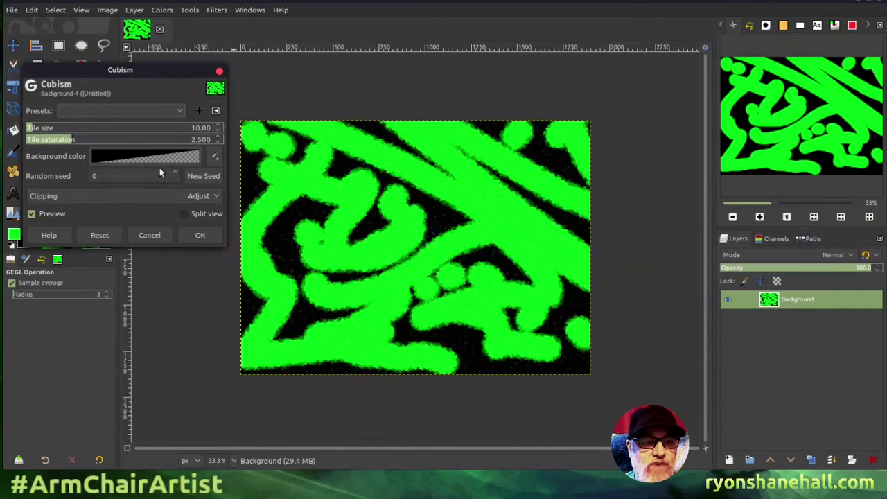
click(218, 127)
scroll(218, 128, up, 3)
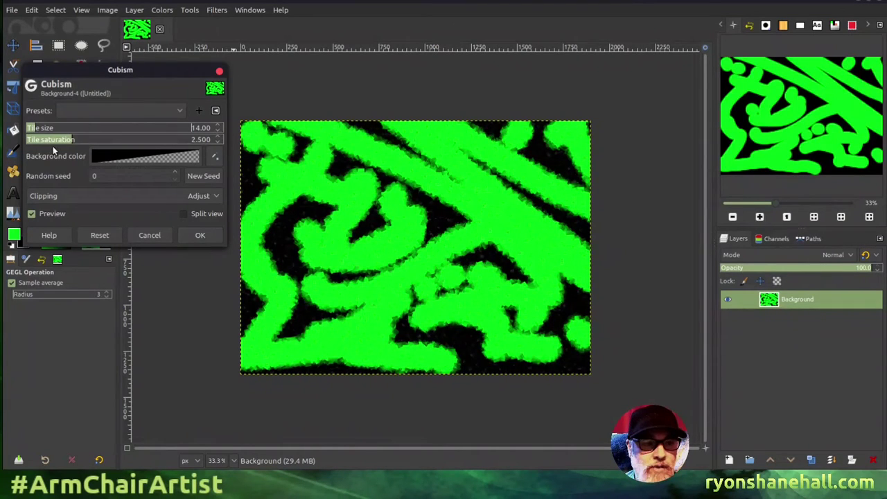
drag(45, 129, 65, 131)
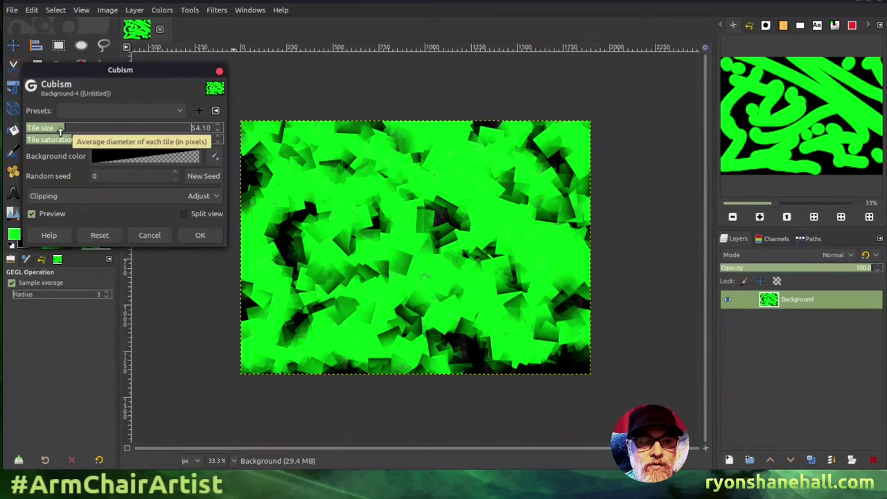
click(72, 131)
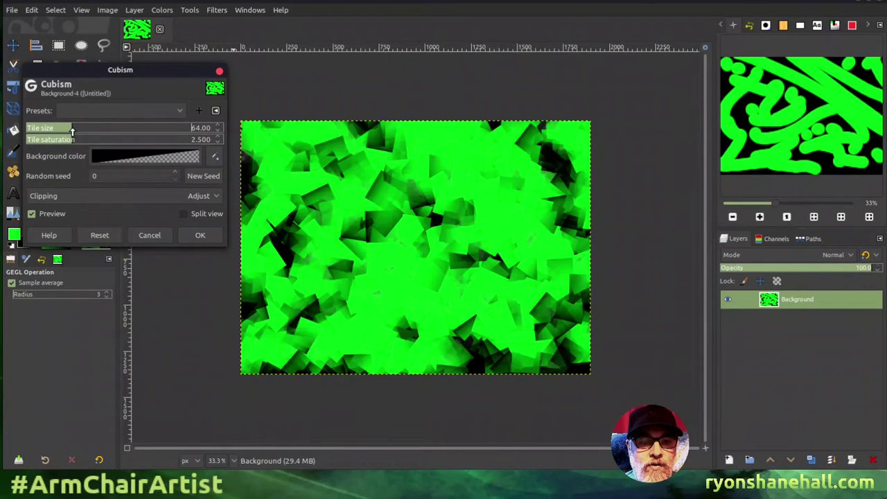
click(77, 132)
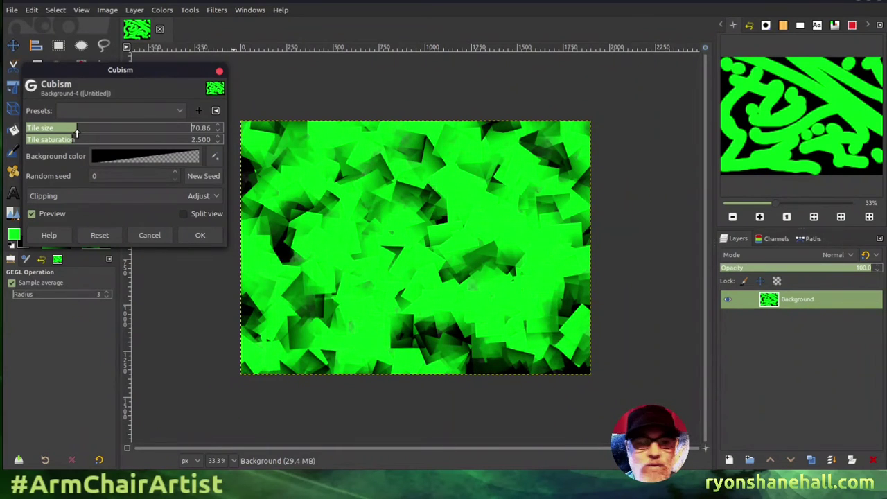
click(216, 127)
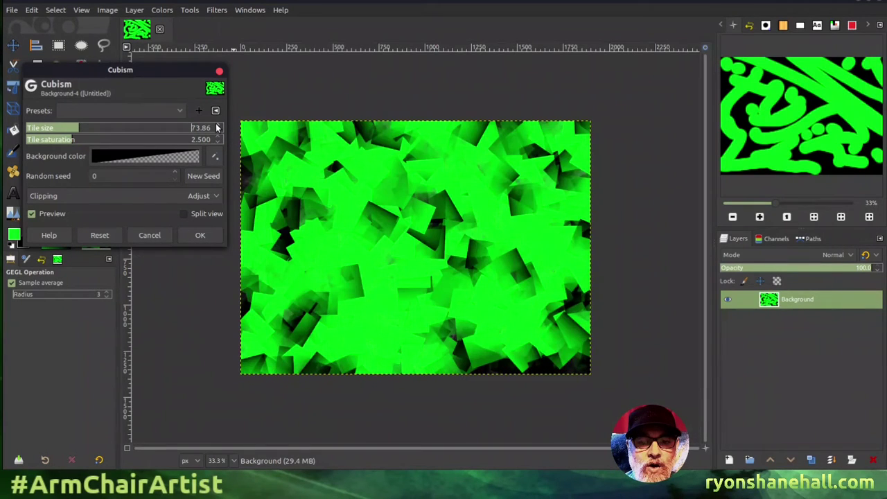
click(219, 133)
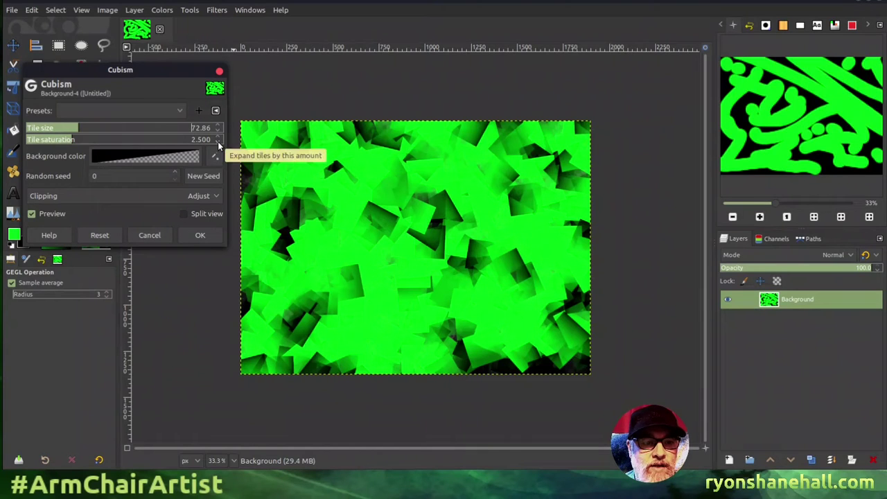
Set the tile saturation to 2.440 with a new random seed and apply the Cubism filter
click(217, 141)
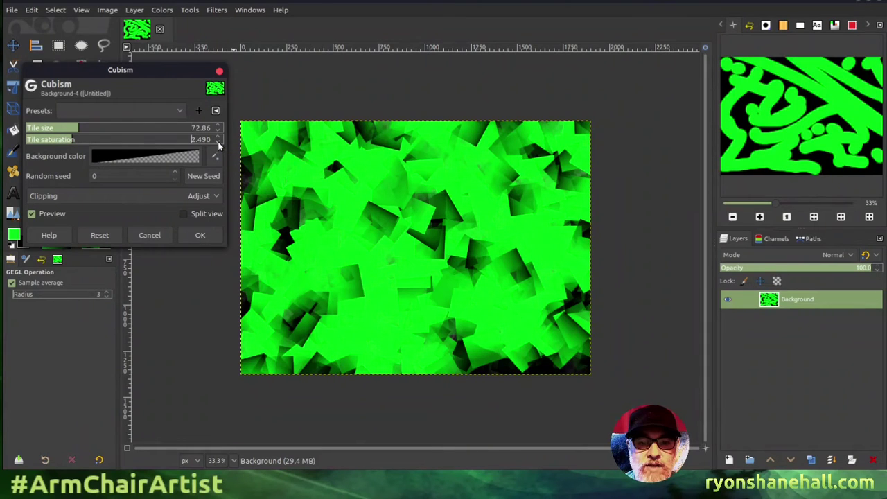
click(65, 140)
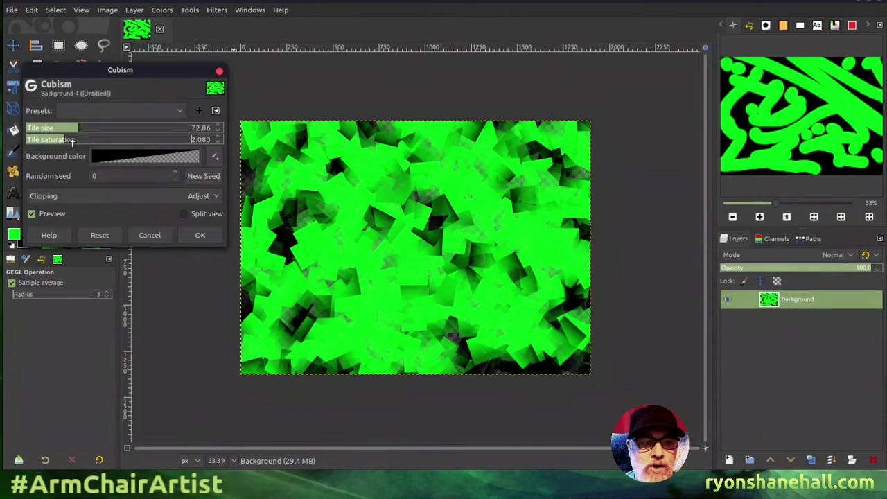
click(72, 142)
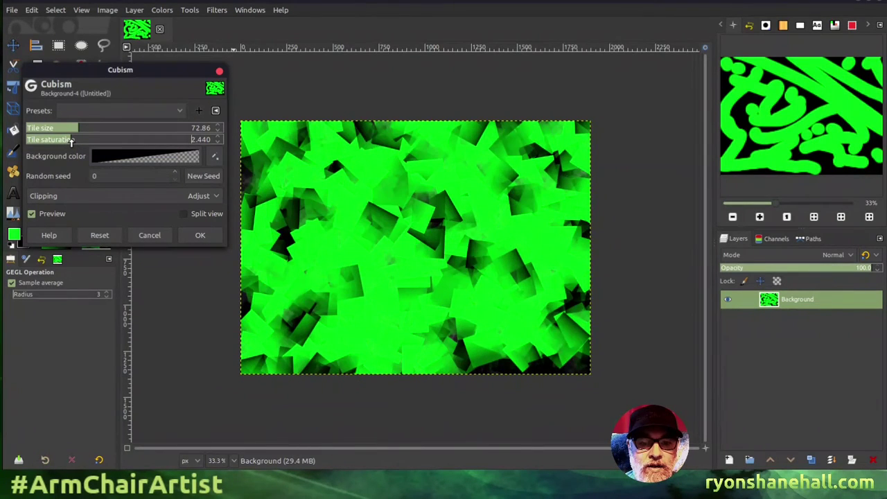
click(202, 177)
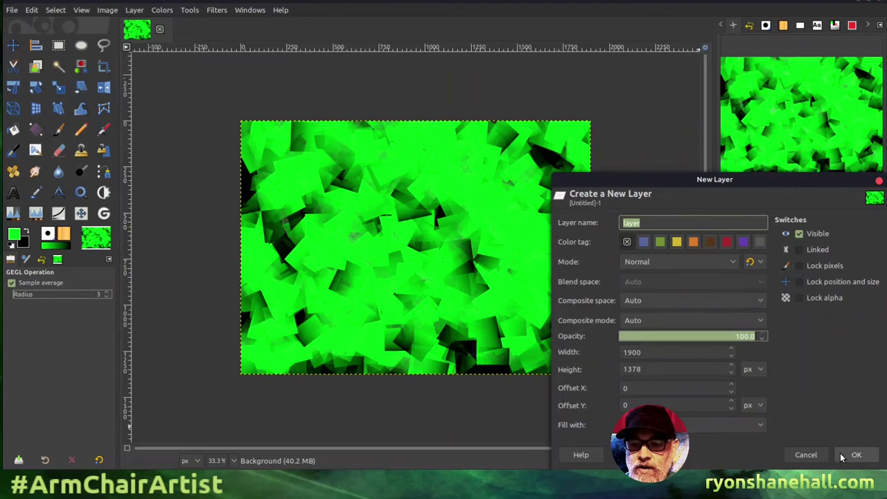
Add a new 1900 × 1378 px layer named bg beneath the Background layer
click(856, 454)
drag(788, 301, 794, 330)
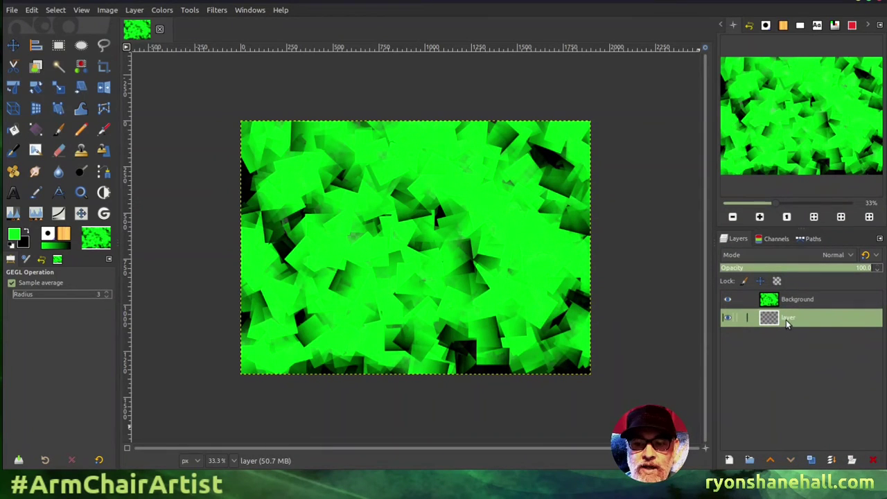
double_click(786, 320)
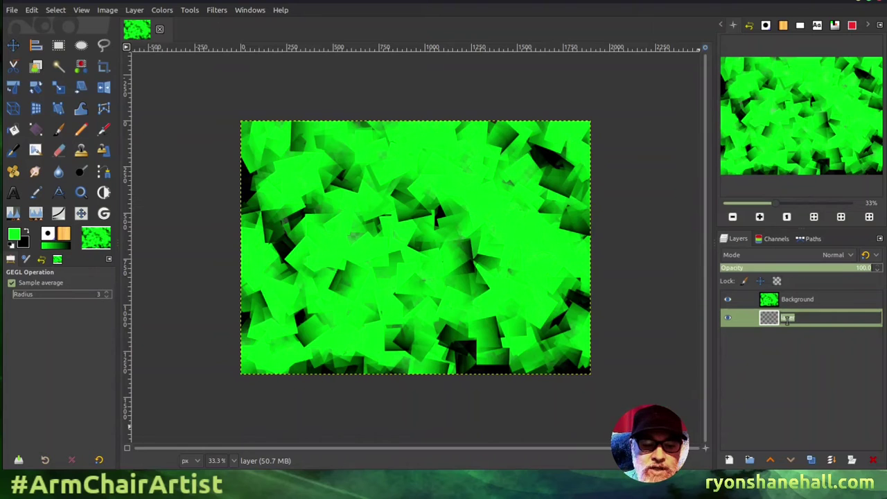
text(bg)
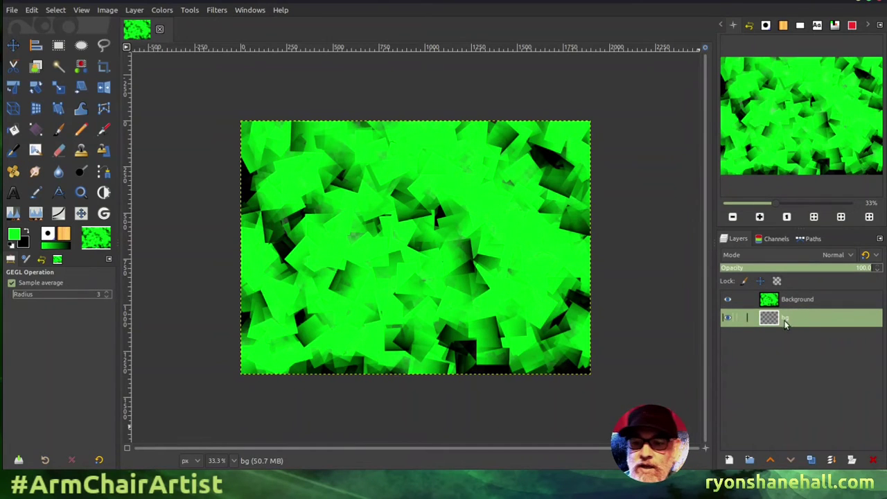
key(Return)
Rename the Background layer as green
double_click(787, 299)
text(green)
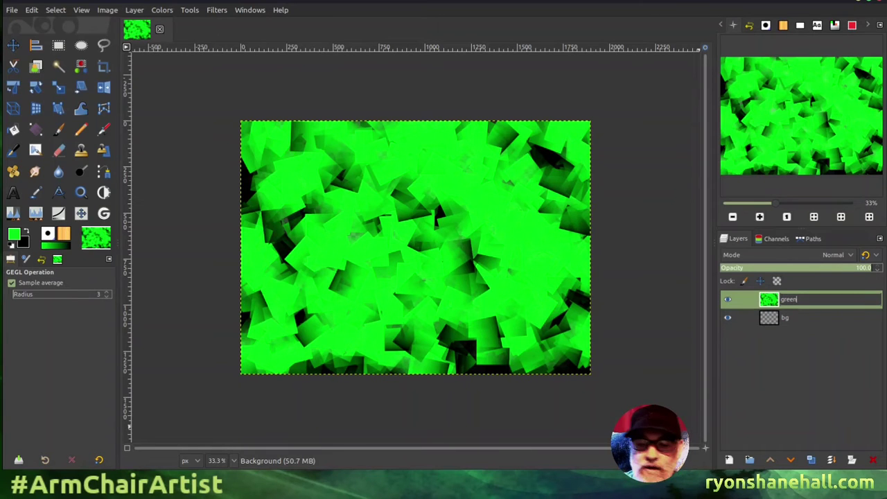
key(Return)
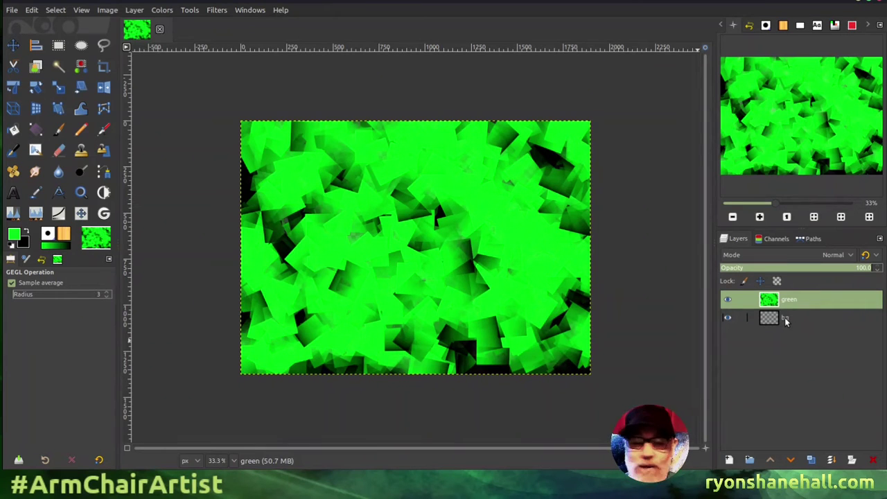
Swap the colors so black is the foreground and bucket-fill the bg layer with it
click(28, 233)
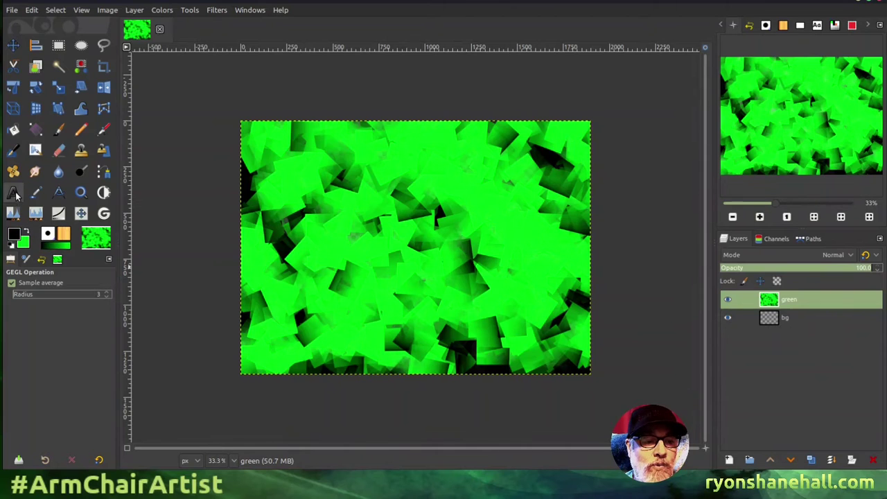
click(13, 129)
key(Page_Down)
click(353, 235)
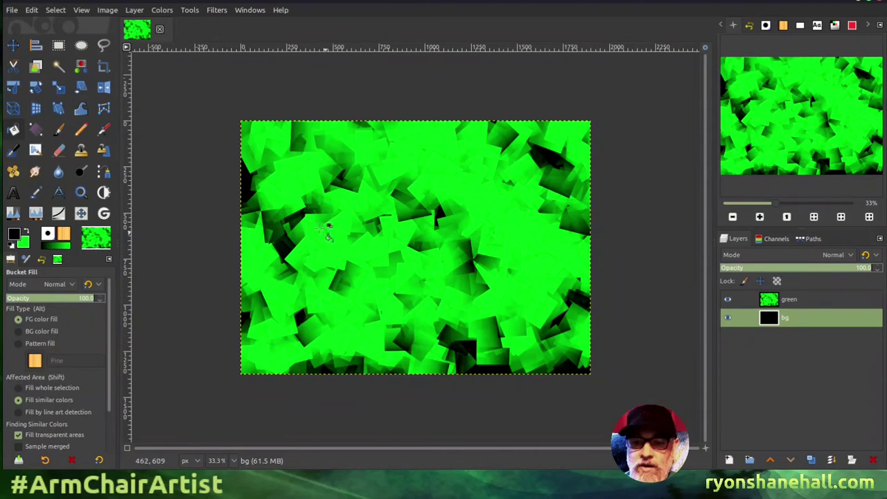
Duplicate the green layer and apply Zoom Motion Blur to the copy, centered at 0.500, 0.500 with a blurring factor of 0.100
key(Page_Up)
key(shift+ctrl+d)
click(216, 10)
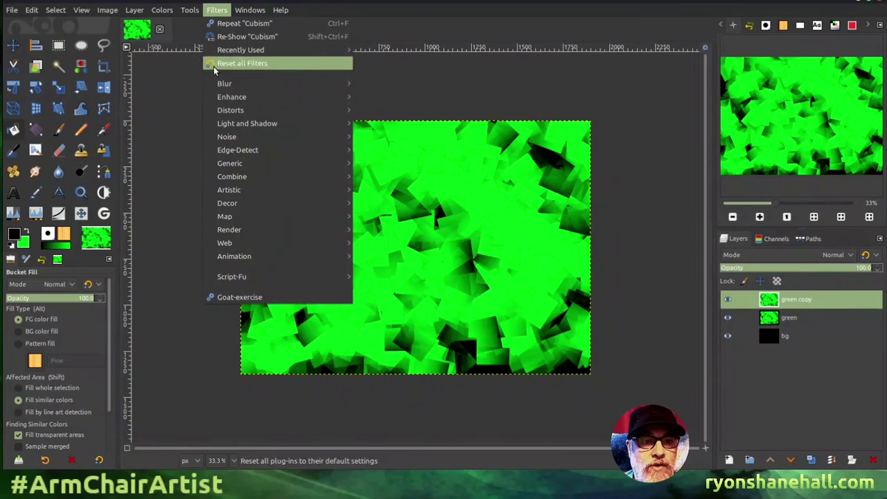
mouse_move(250, 84)
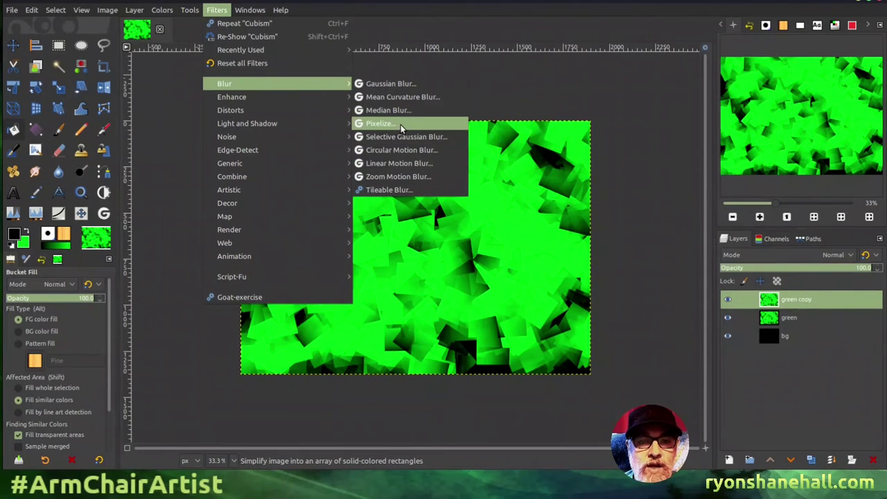
click(398, 176)
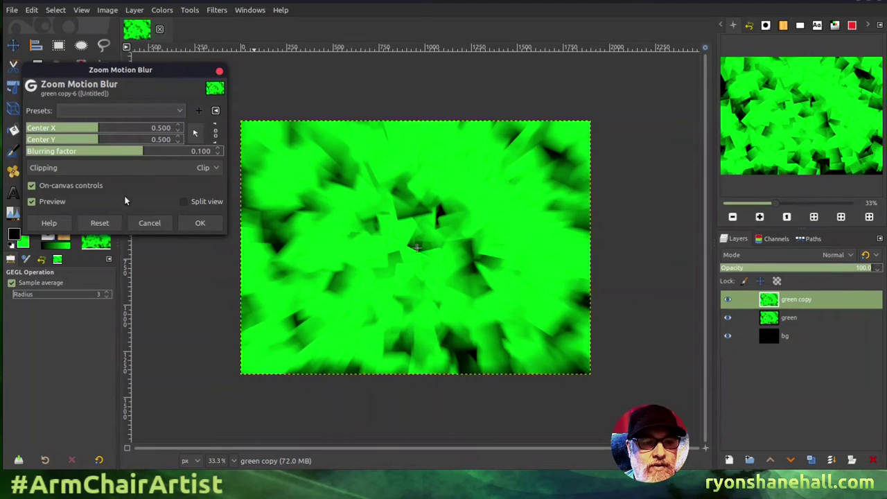
click(200, 224)
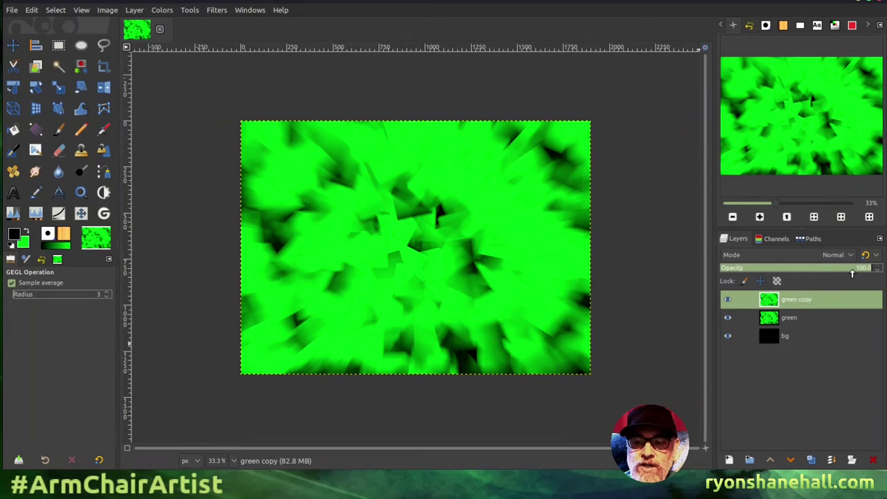
Lower the blurred green copy's opacity to 50.2 and merge it down onto the green layer
drag(854, 269, 795, 276)
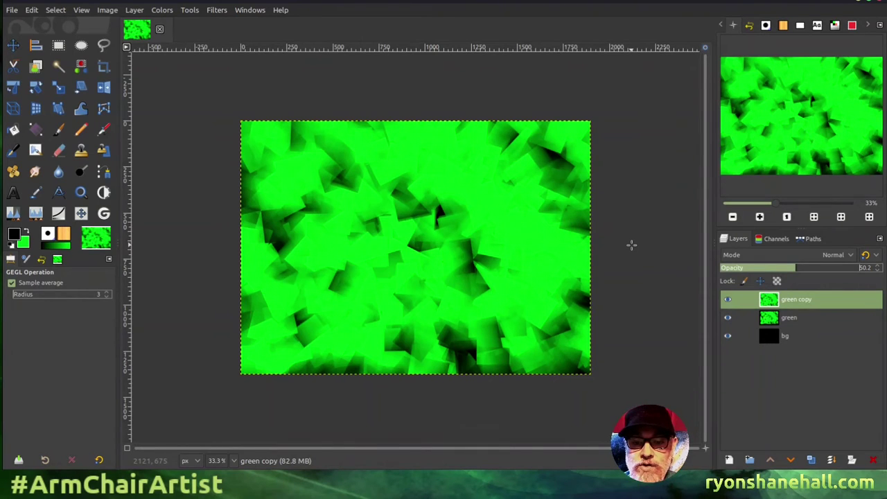
click(727, 318)
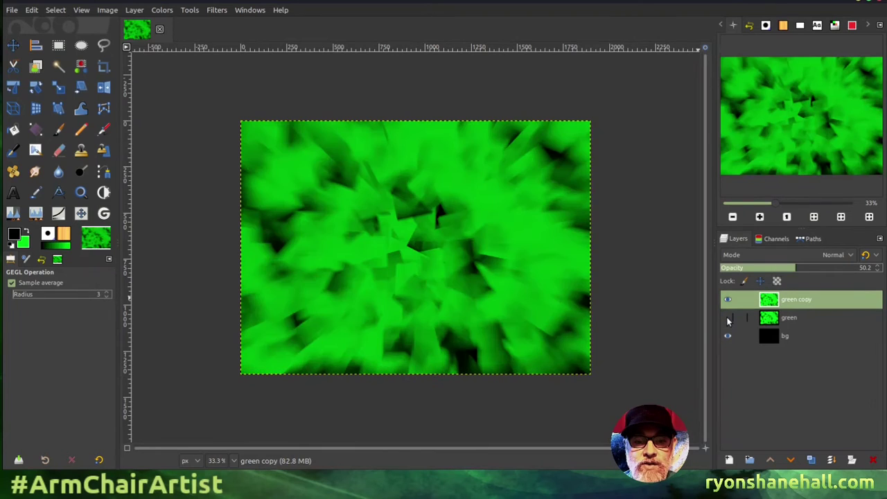
click(727, 318)
click(727, 318)
click(728, 318)
click(727, 300)
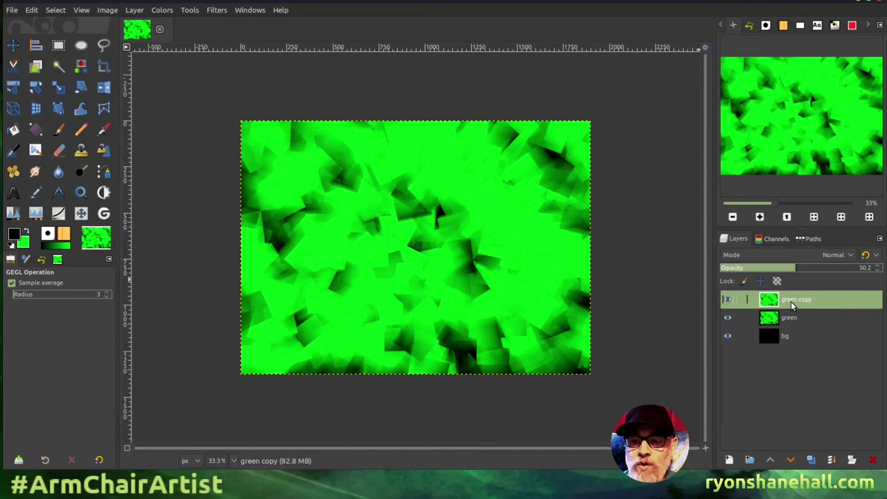
right_click(791, 301)
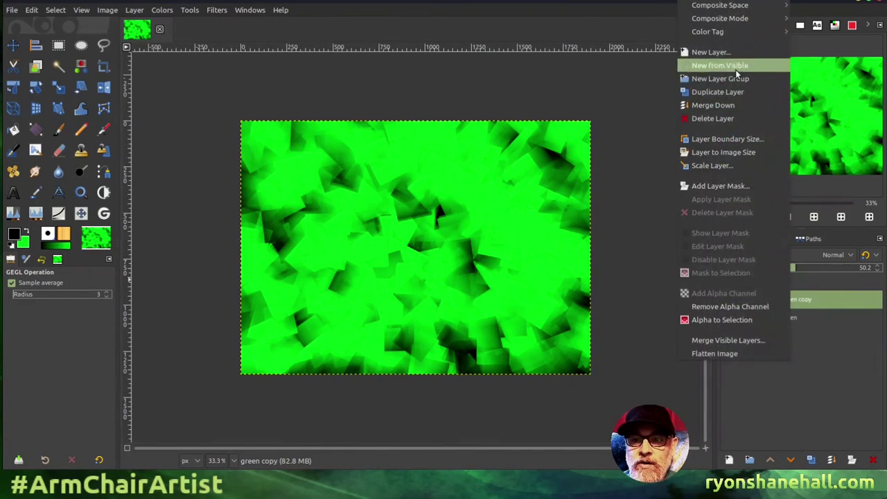
click(723, 106)
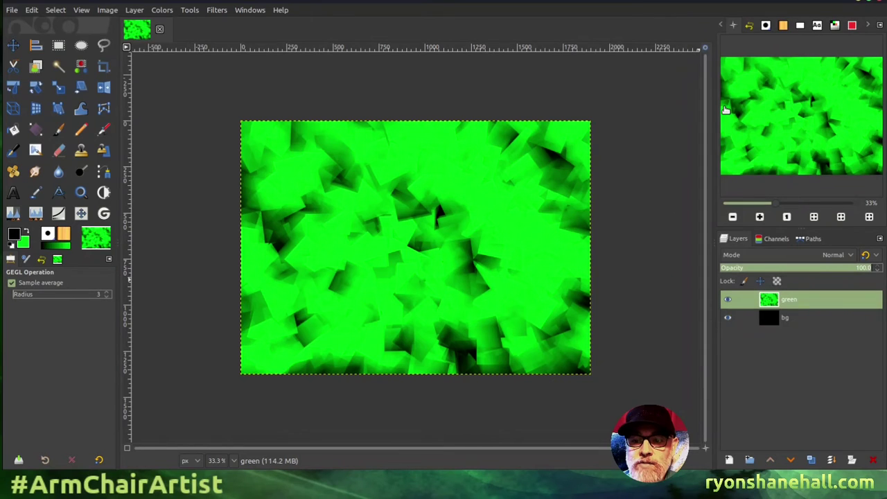
Duplicate the merged green layer and add a new transparent layer above the copy
right_click(790, 301)
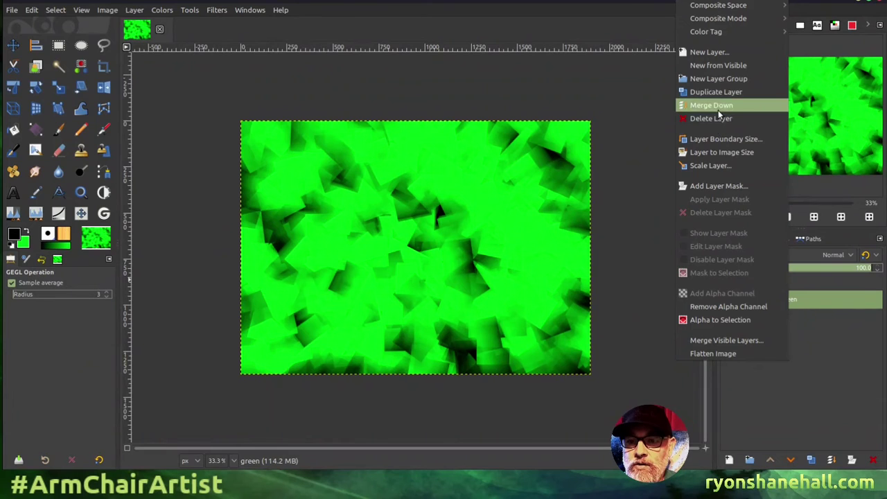
click(718, 92)
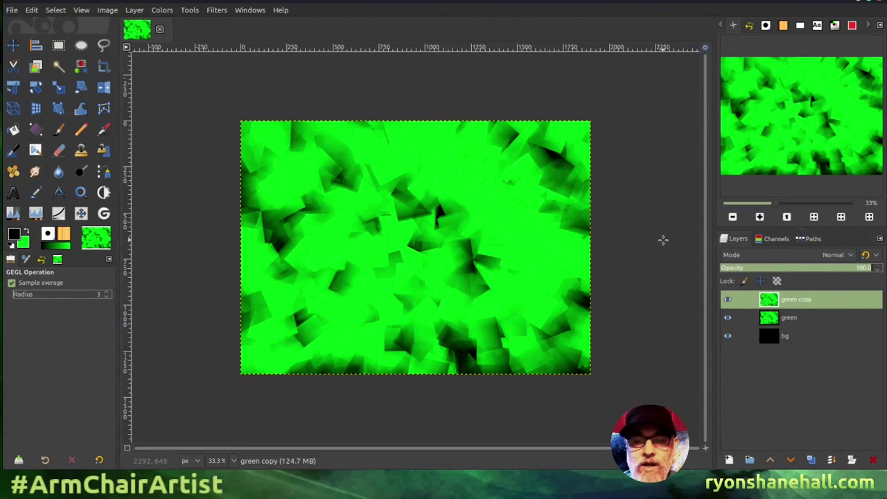
shift+click(728, 459)
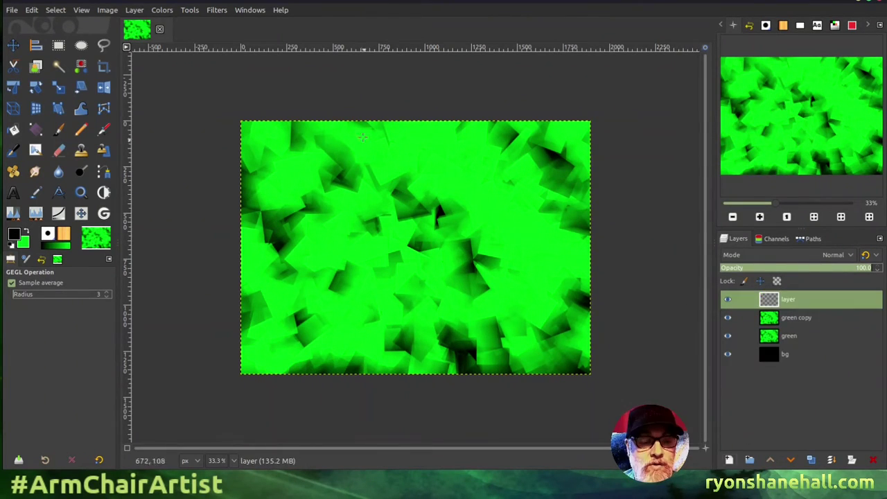
Render a Mandelbrot fractal on the new layer with Fractal Explorer, zoomed in on the shape's lower bulb
click(215, 11)
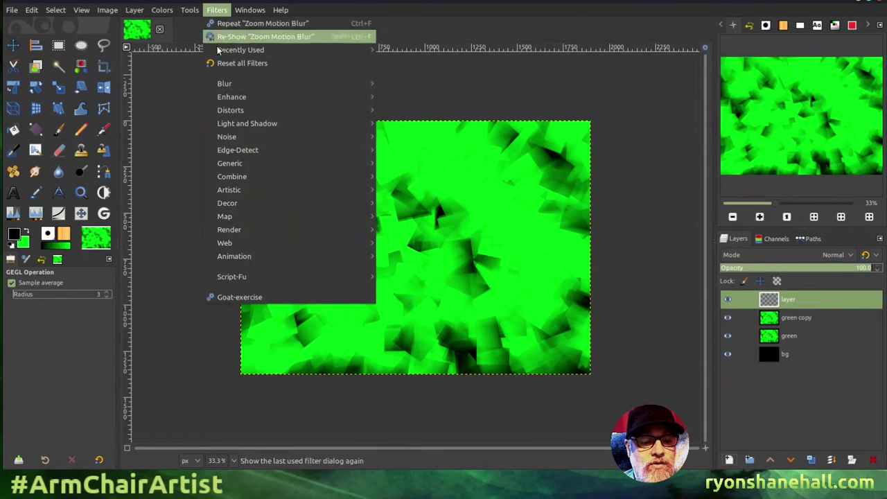
mouse_move(265, 233)
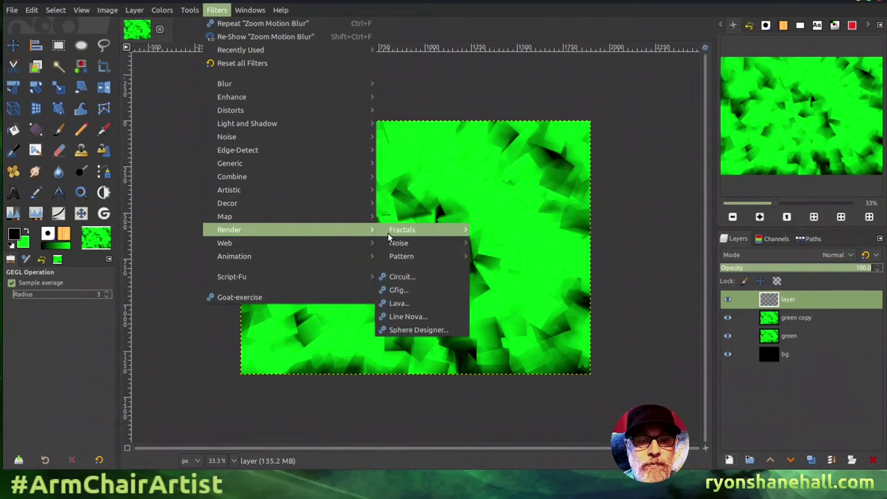
mouse_move(405, 232)
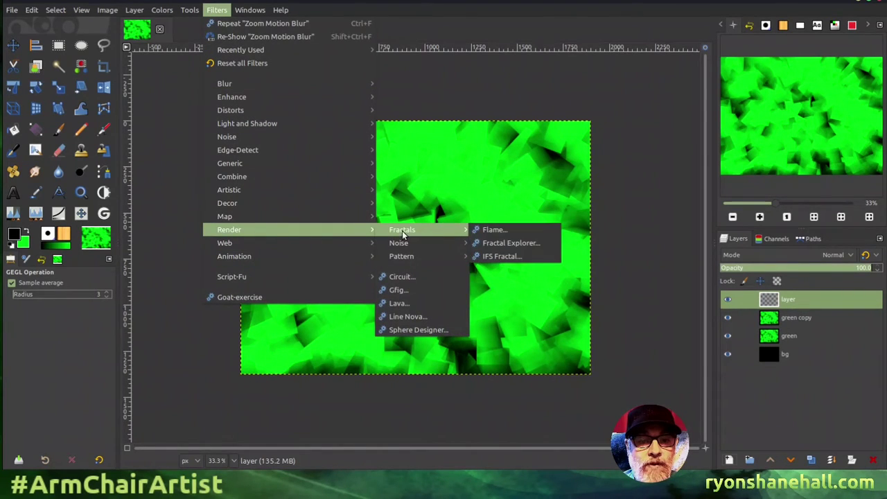
click(512, 245)
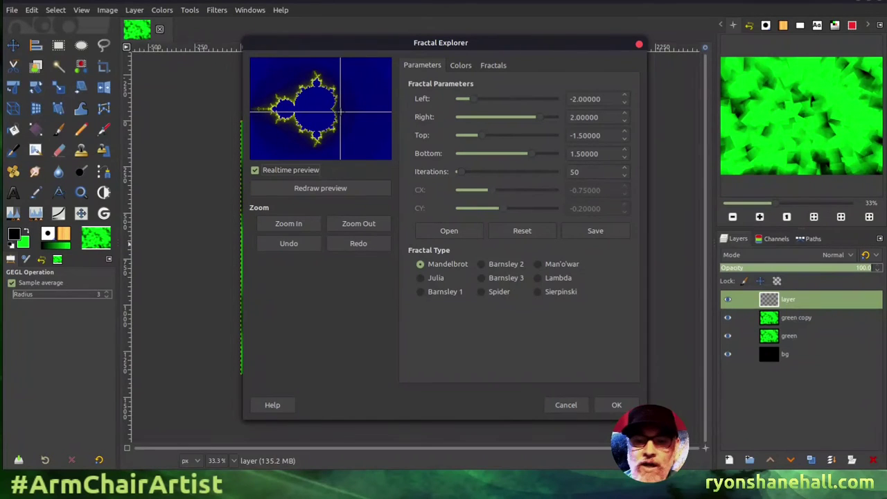
drag(339, 122, 296, 150)
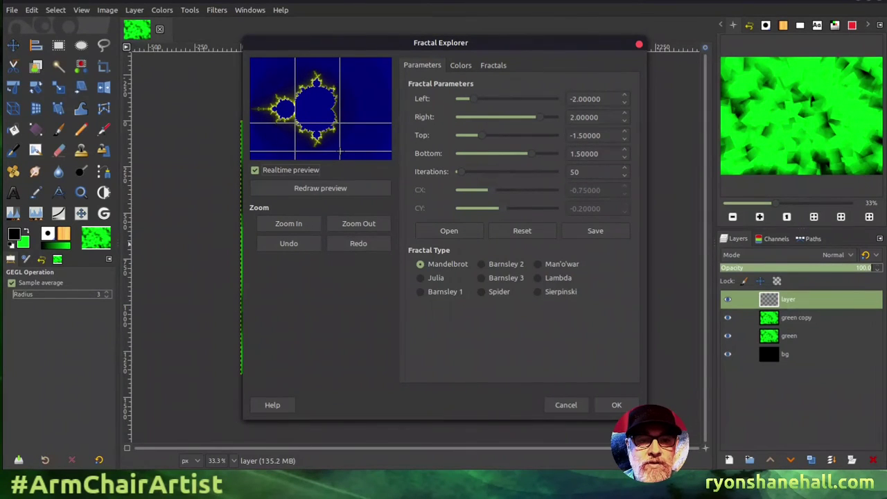
key(Return)
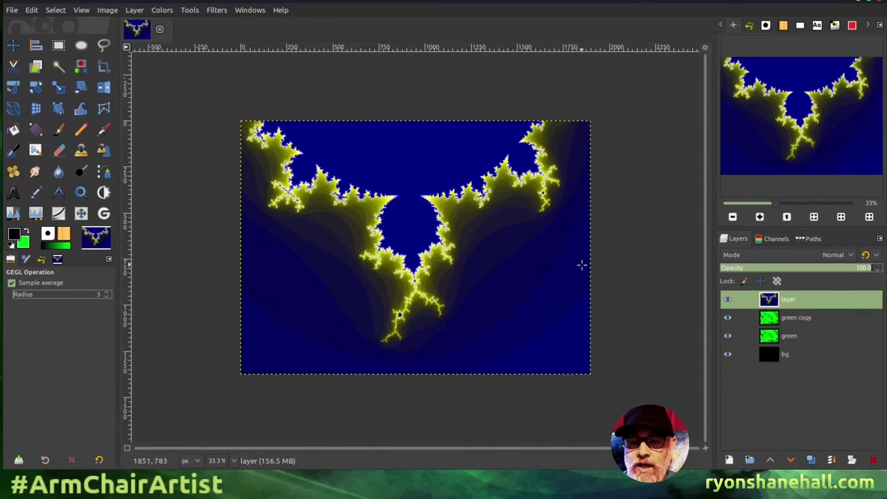
Set the fractal layer's blend mode to Lighten only
click(818, 256)
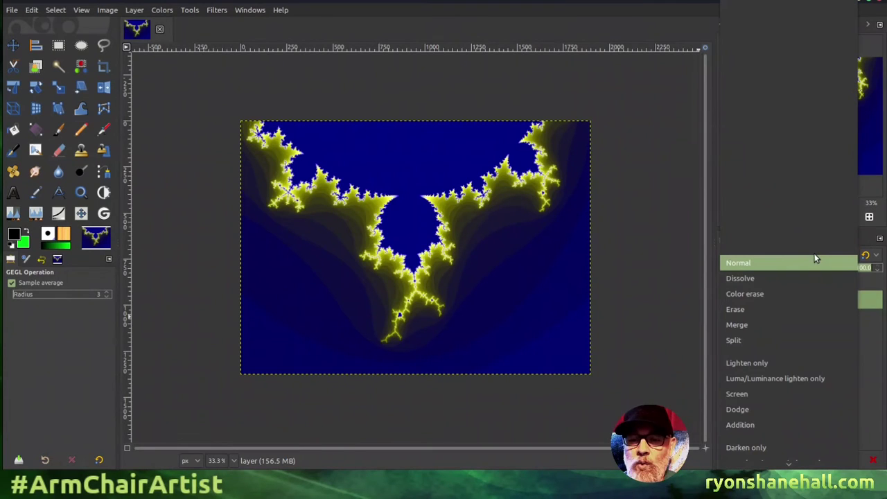
click(770, 265)
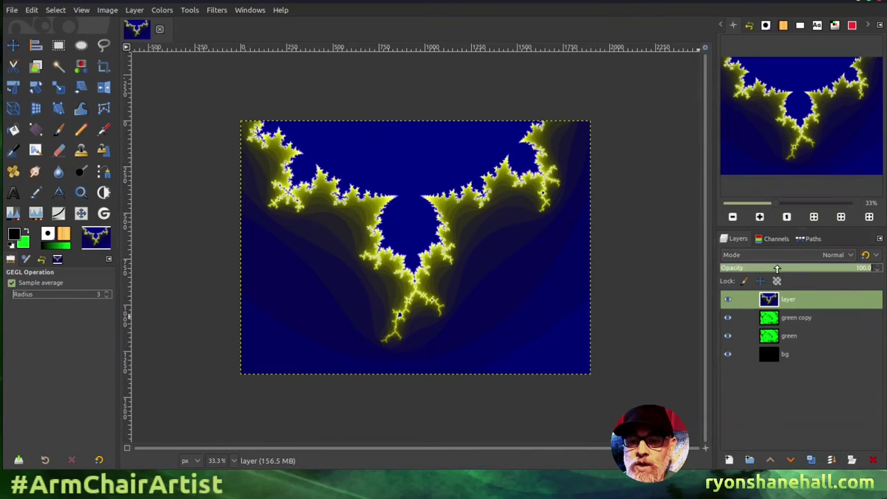
scroll(794, 256, down, 1)
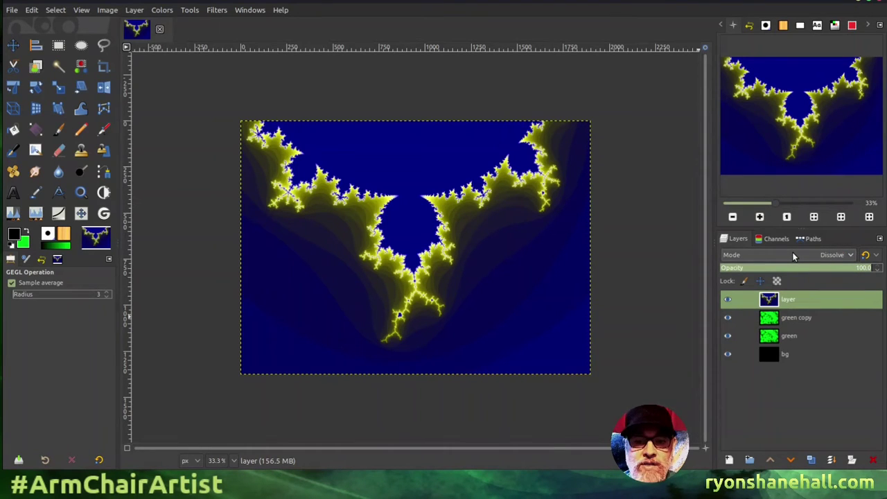
scroll(793, 256, down, 3)
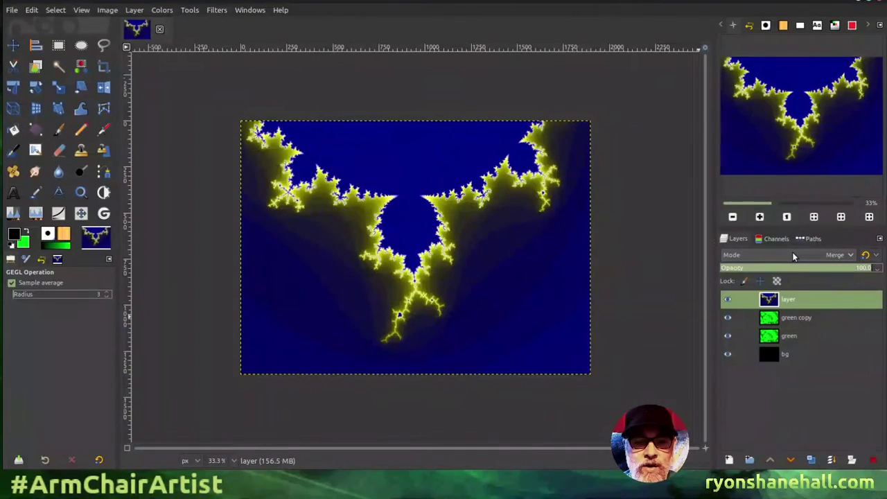
scroll(793, 256, down, 2)
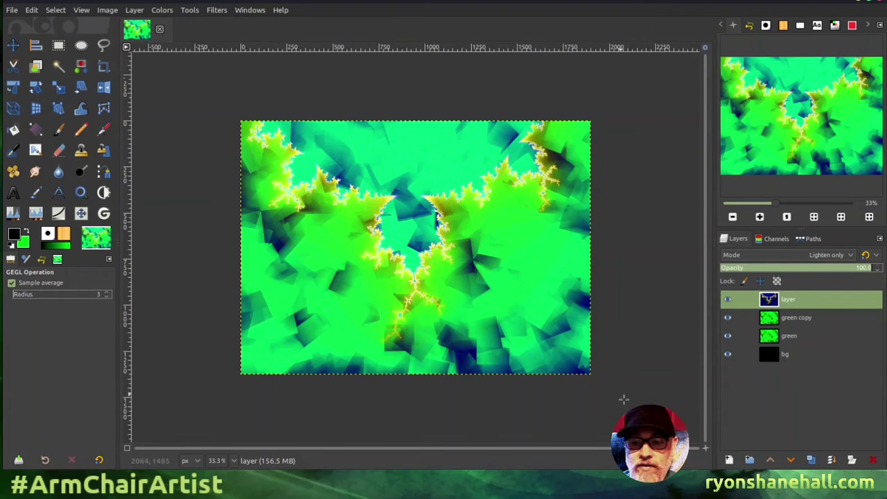
Add a new transparent layer above the fractal layer
click(729, 459)
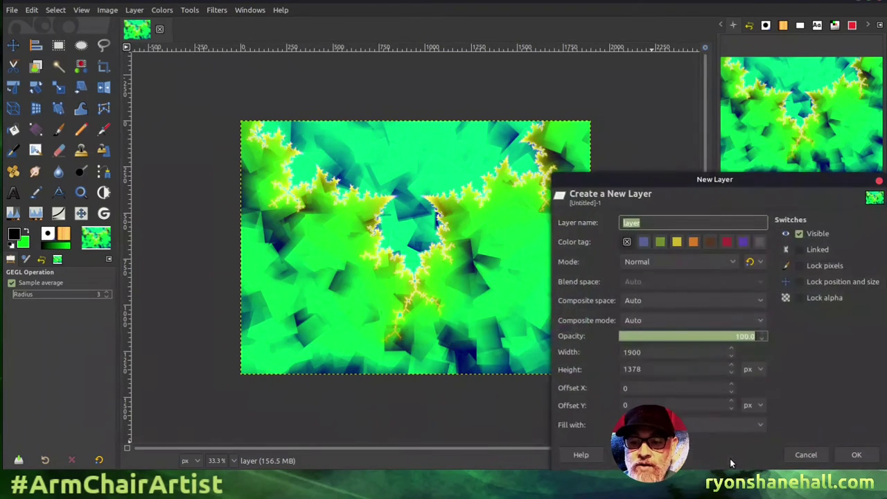
click(856, 454)
key(1)
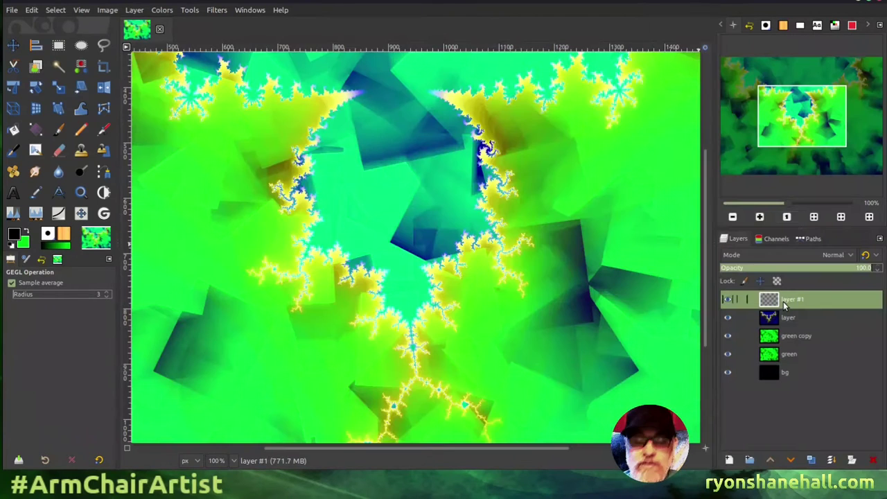
Render Plasma noise on the new top layer with turbulence 1.833 and a new random seed
click(216, 13)
mouse_move(242, 235)
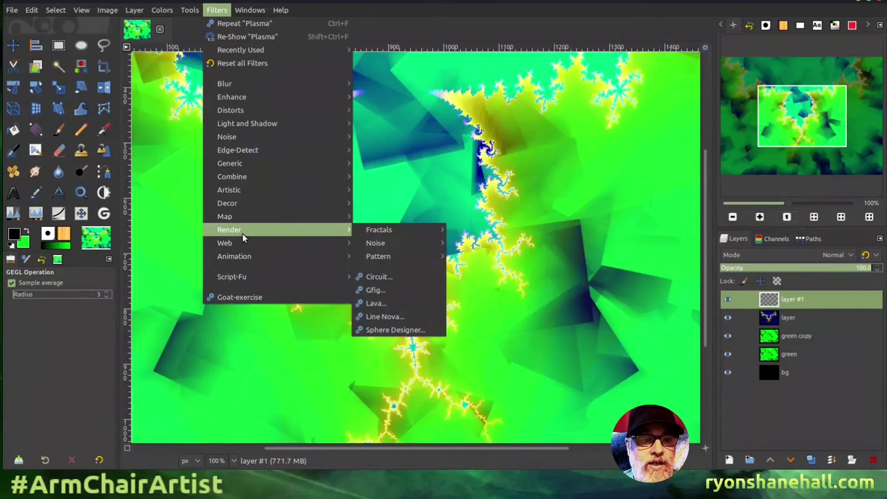
mouse_move(382, 244)
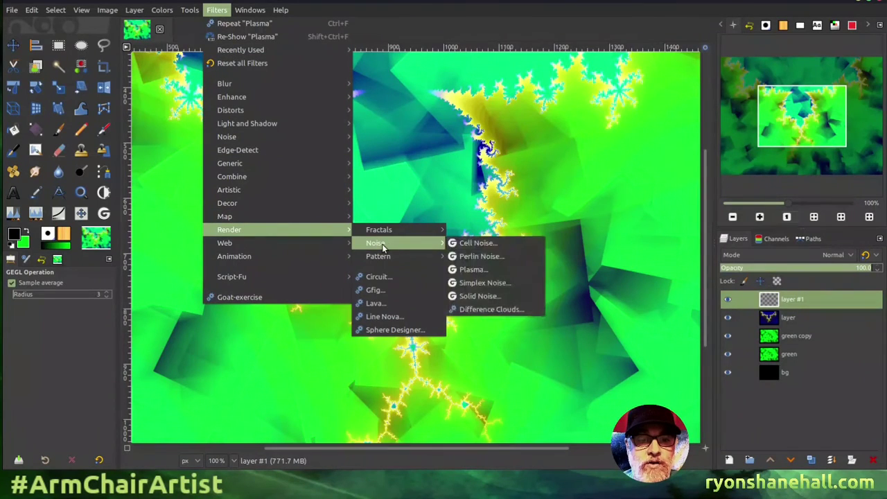
click(468, 271)
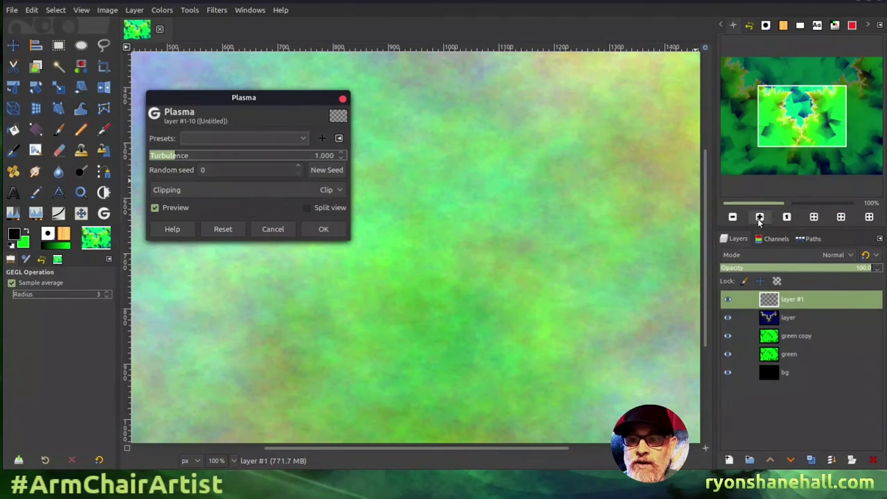
click(733, 218)
click(733, 218)
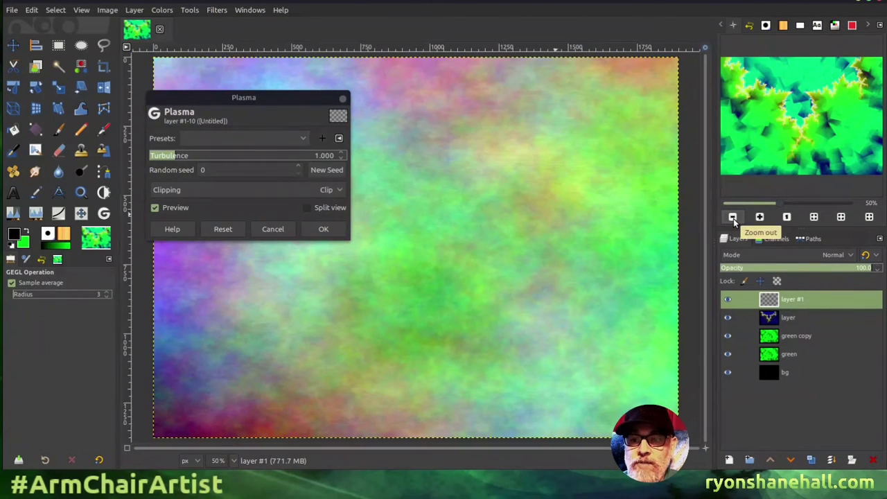
click(197, 157)
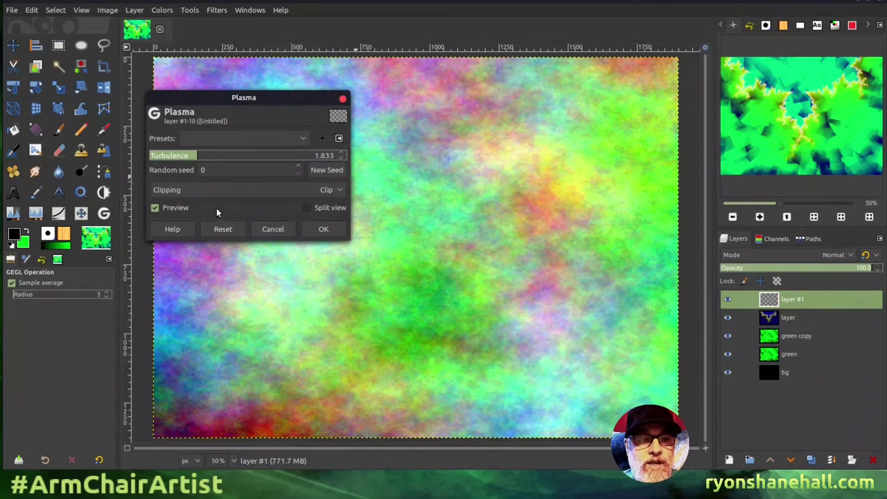
click(327, 172)
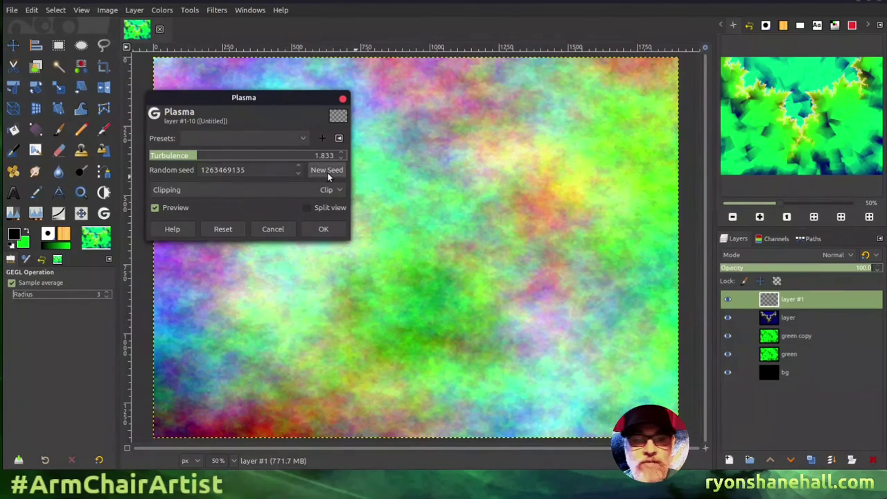
drag(290, 103, 169, 123)
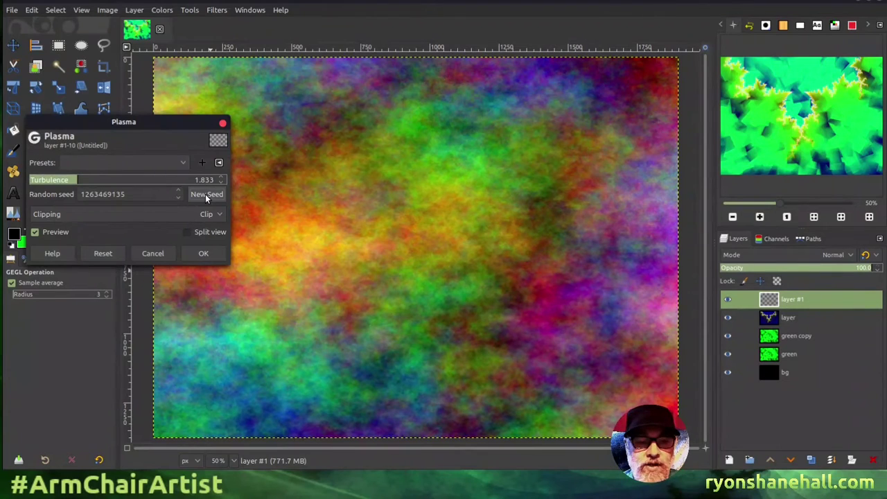
click(204, 255)
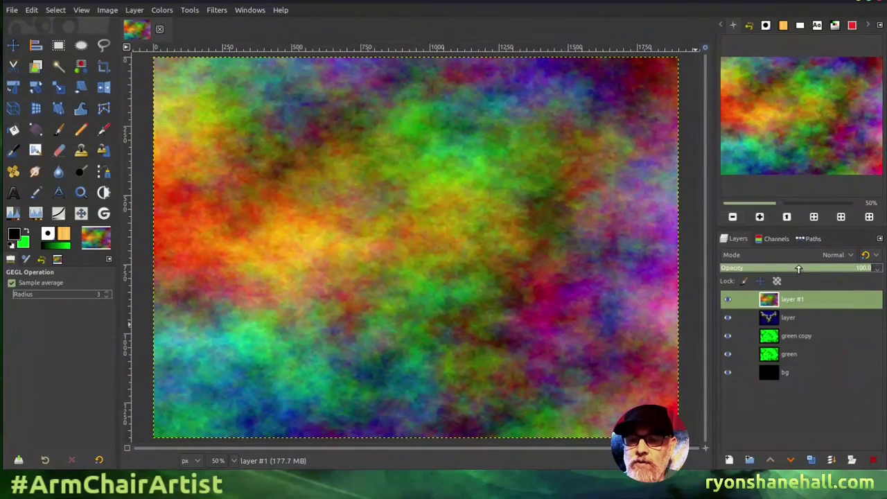
Set the plasma layer's blend mode to LCh Color
click(822, 255)
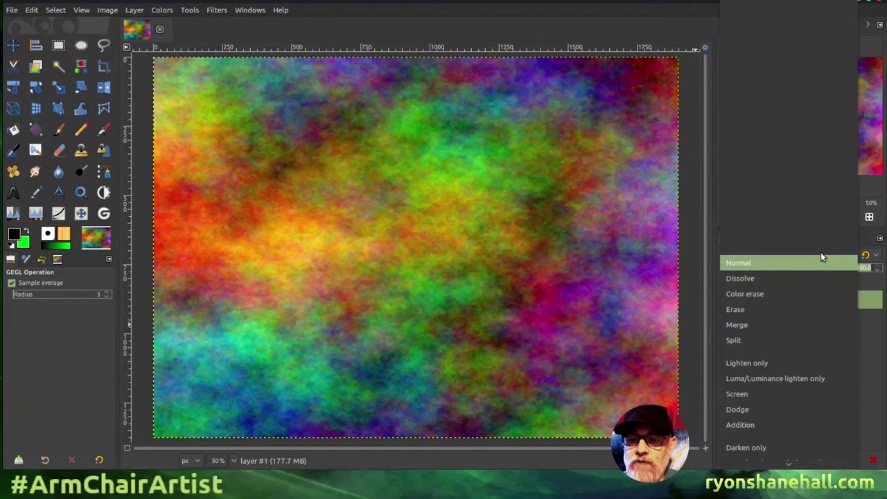
scroll(771, 333, down, 5)
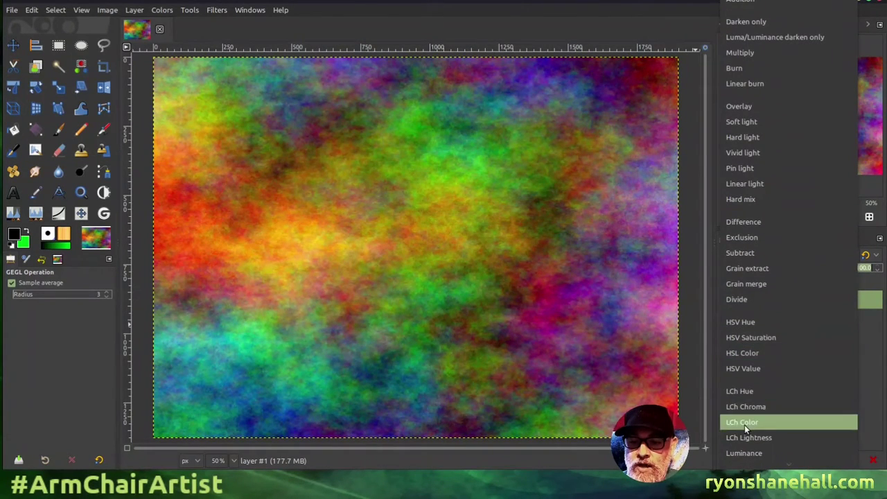
click(744, 422)
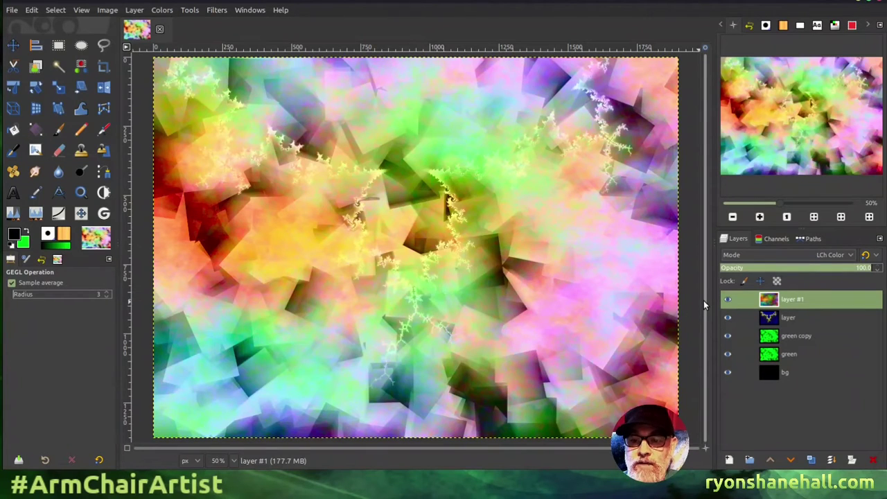
Delete the original green layer beneath the green copy and flatten the image into a single layer
click(789, 354)
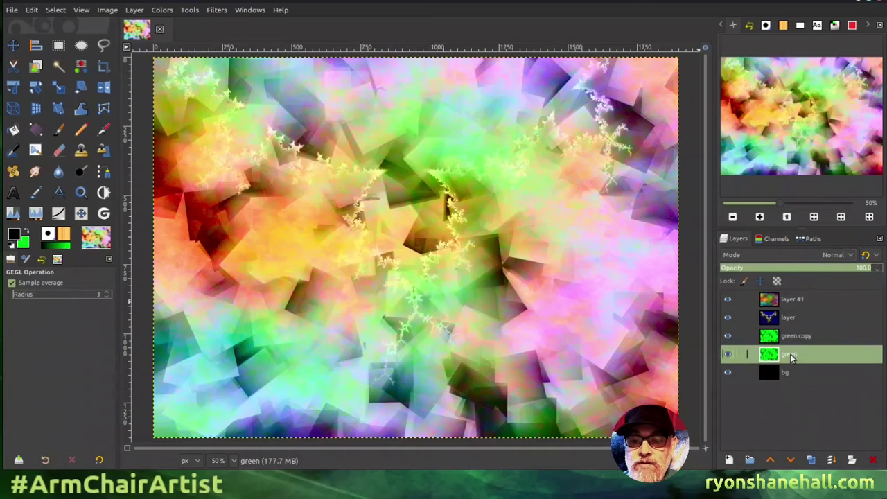
click(726, 355)
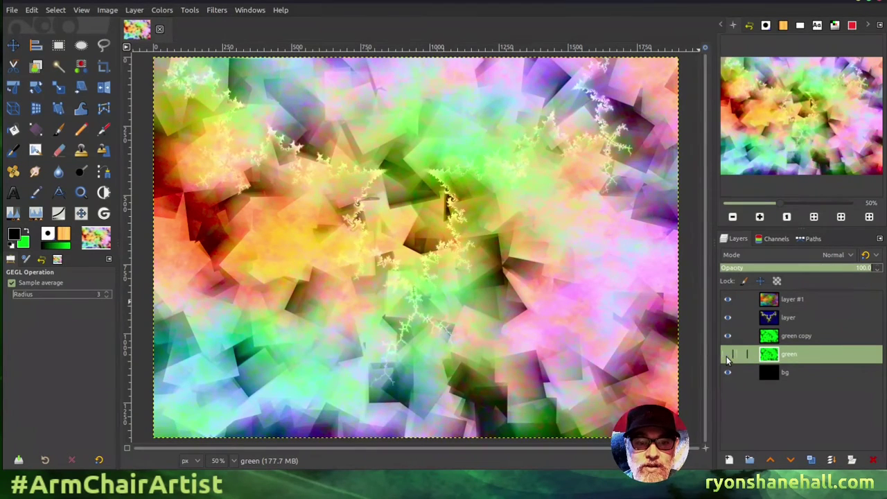
right_click(794, 356)
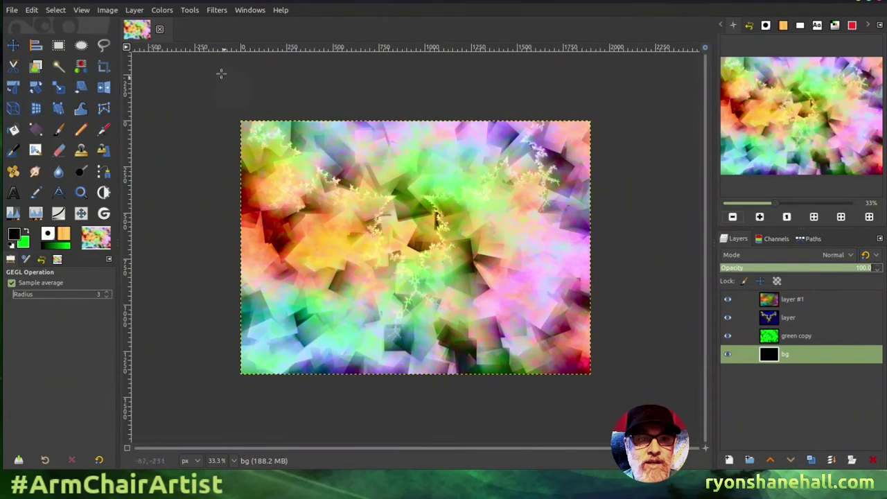
click(107, 11)
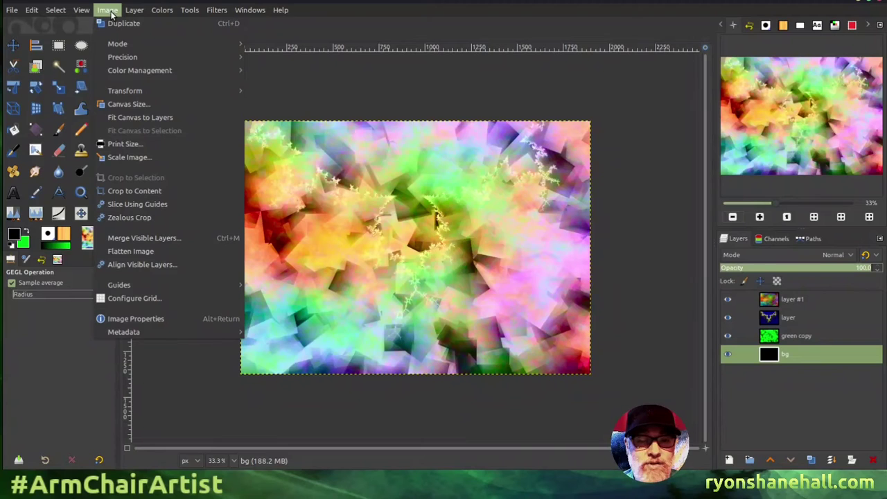
click(134, 252)
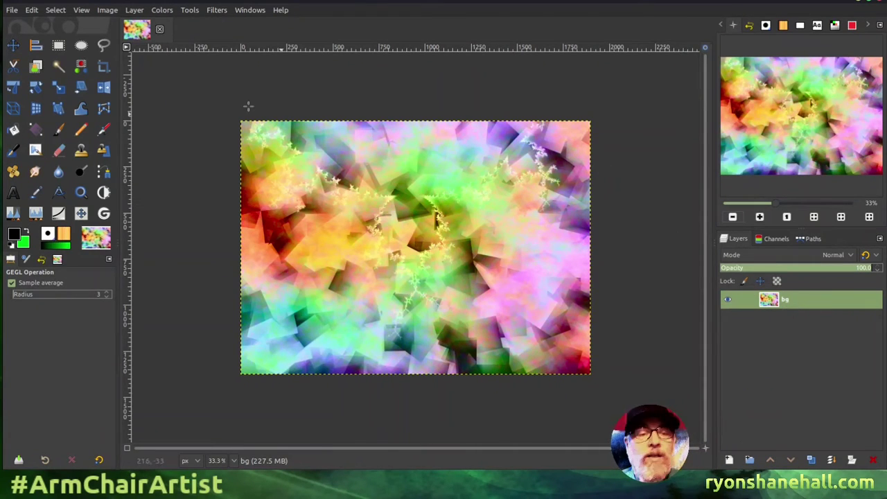
Open image scaling, switch the size unit to inches and set the width to 20 inches
click(106, 11)
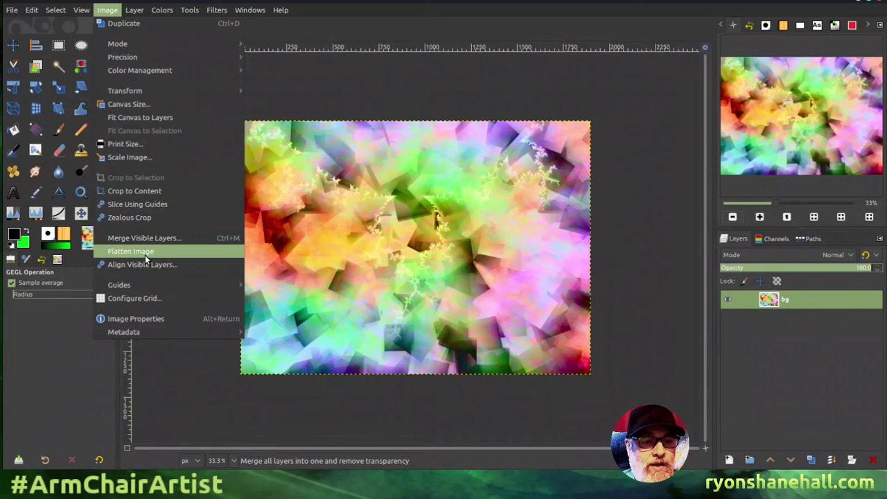
click(129, 158)
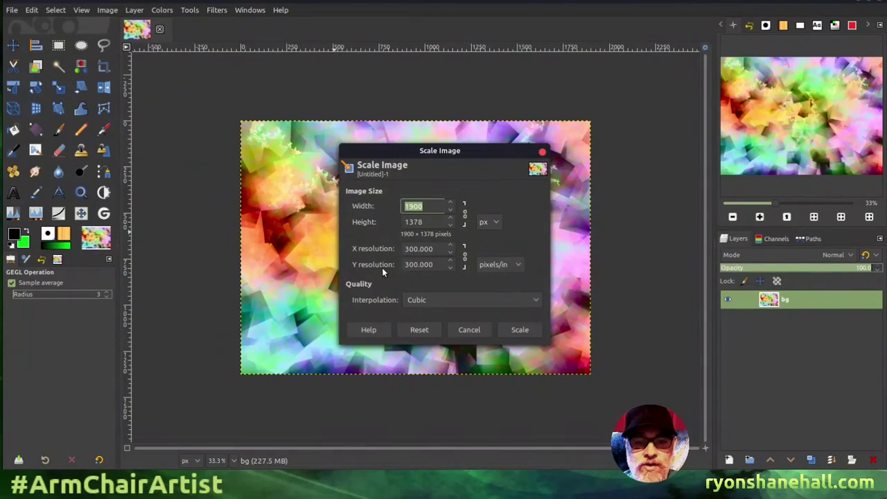
click(487, 223)
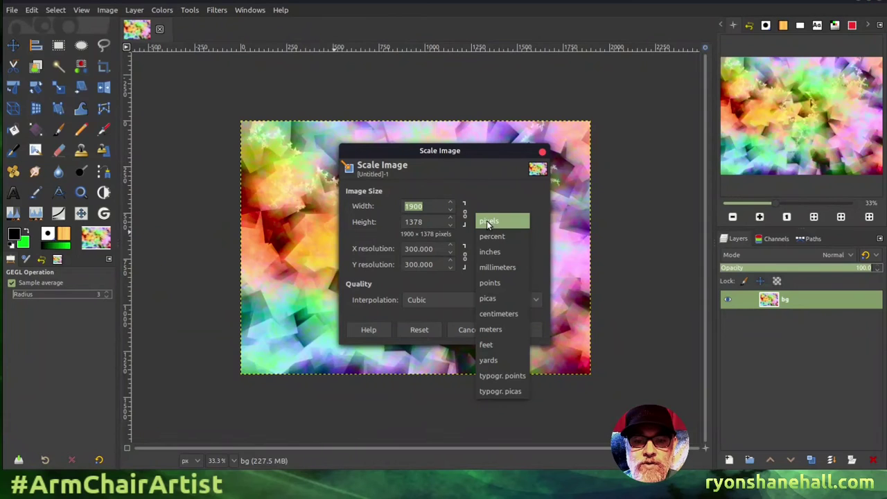
click(496, 253)
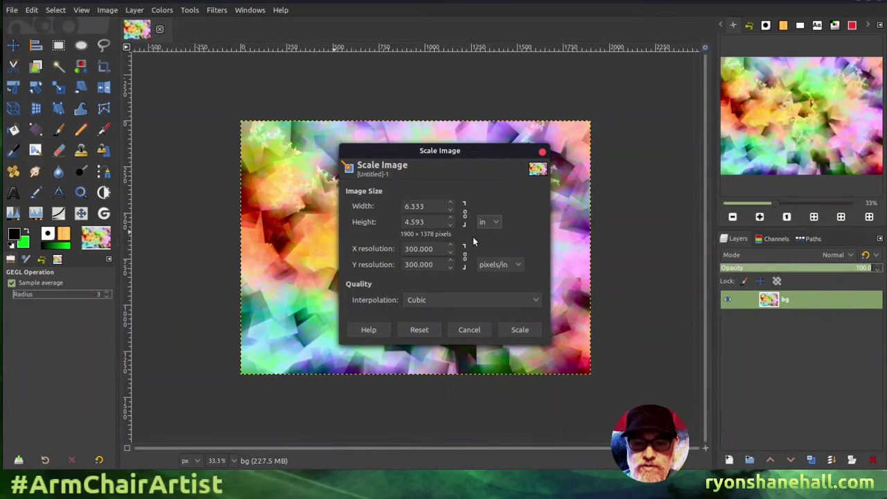
drag(426, 206, 390, 202)
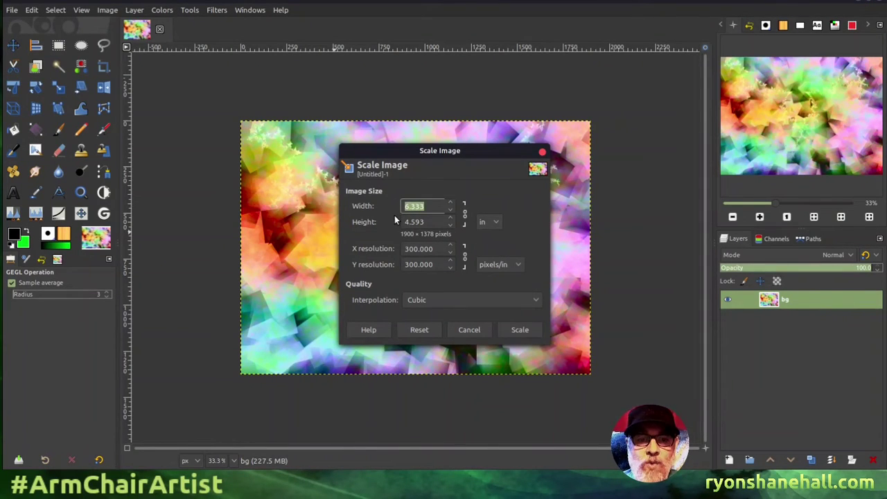
text(2)
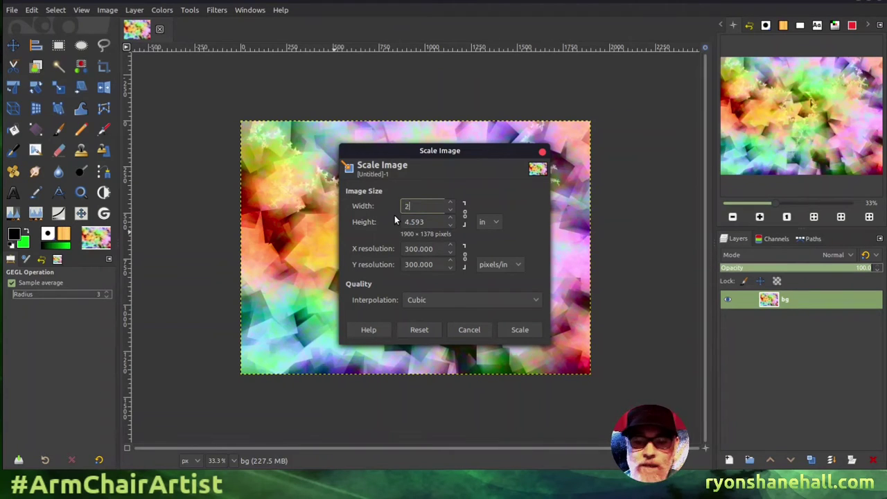
text(0)
key(Tab)
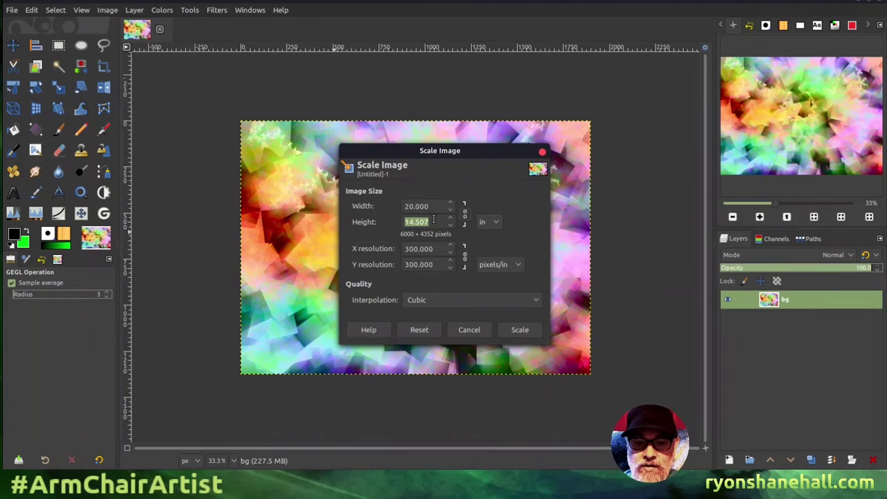
Set the height to 16 inches independently of the width and scale the image at 300 pixels/in
click(430, 222)
key(BackSpace)
key(BackSpace)
key(BackSpace)
key(BackSpace)
key(BackSpace)
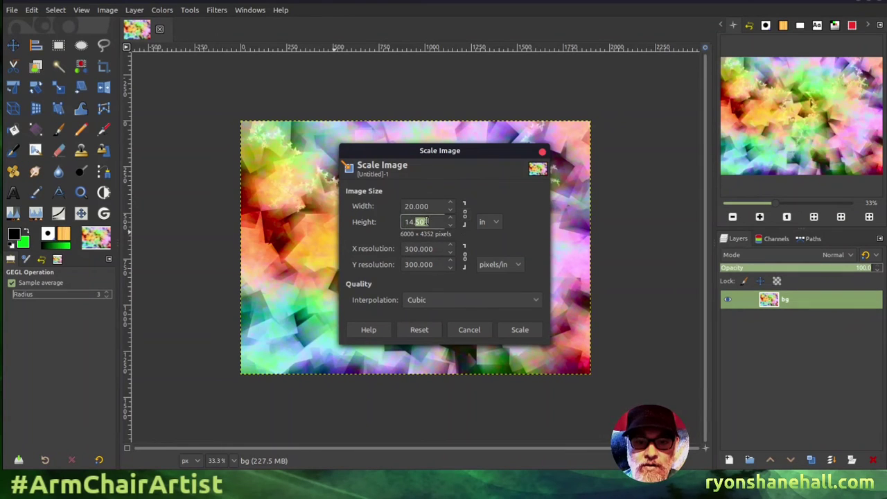
key(BackSpace)
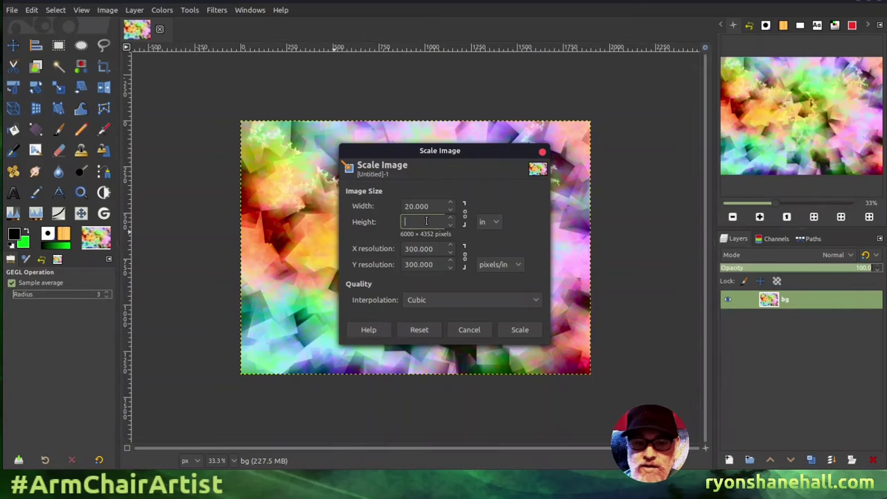
text(16)
key(Return)
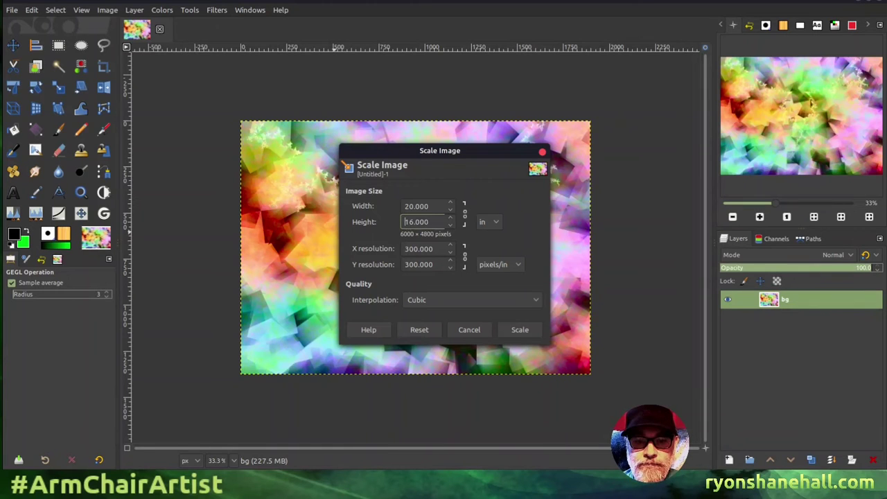
click(514, 332)
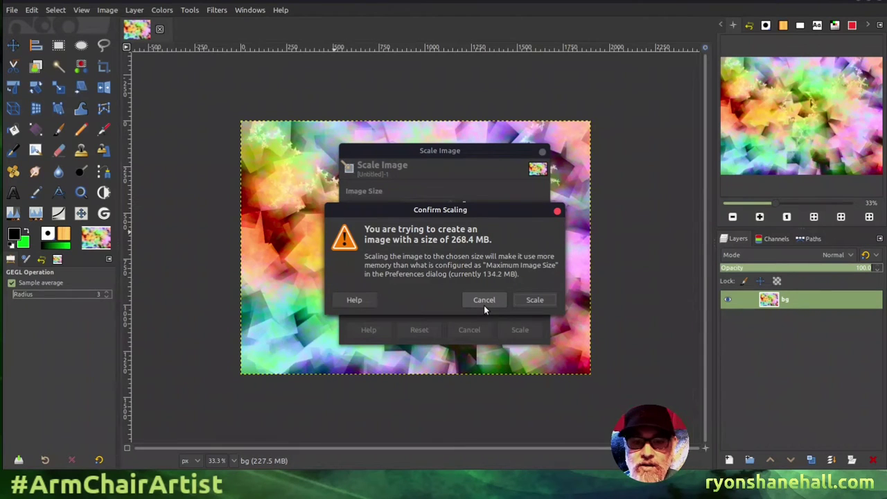
click(534, 302)
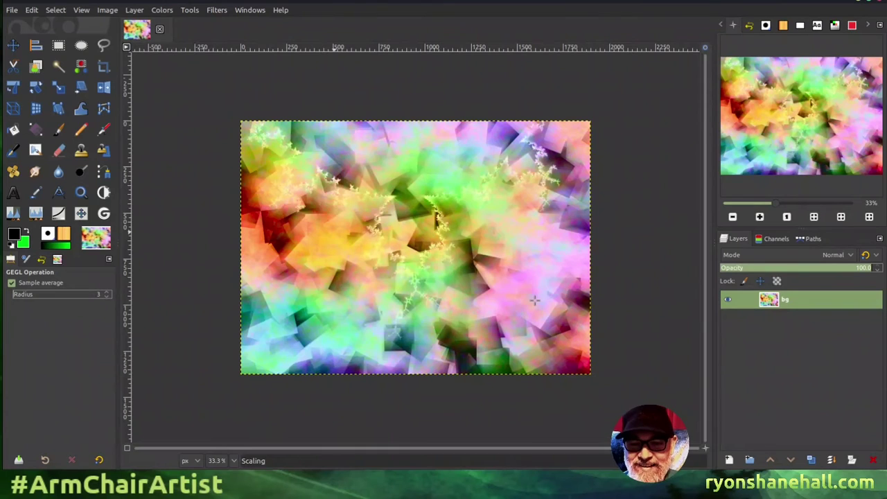
Apply a Value curve to the artwork with points at input 81 output 29, 177 to 154, and 255 to 234
click(734, 217)
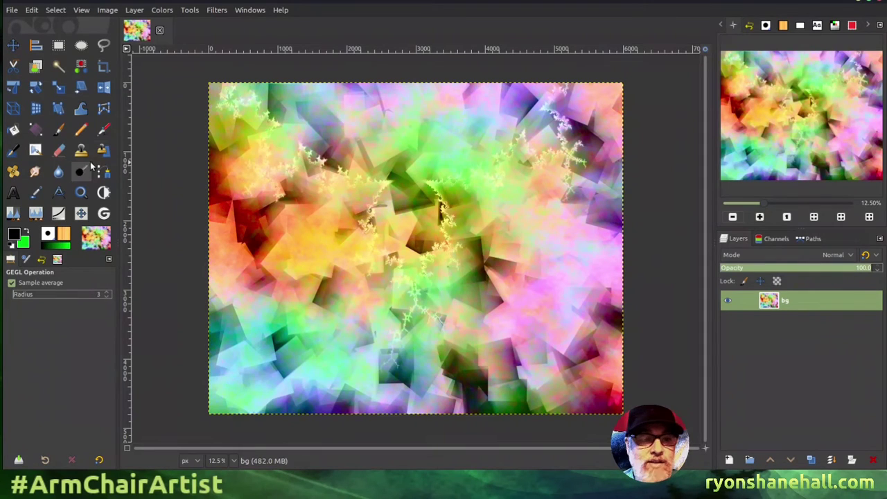
click(58, 216)
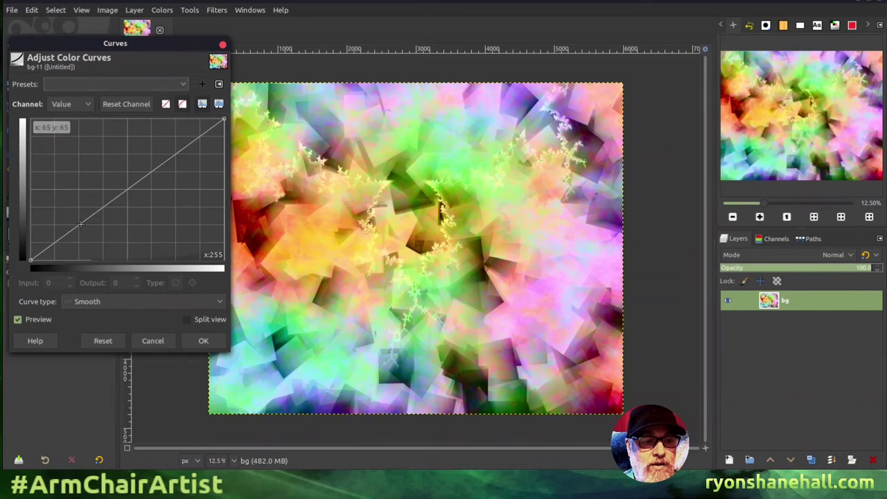
drag(81, 223, 88, 239)
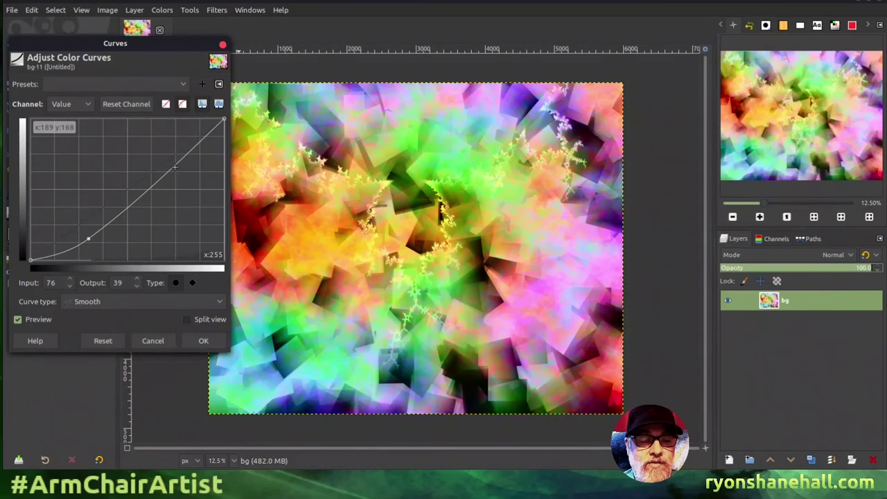
drag(173, 166, 165, 160)
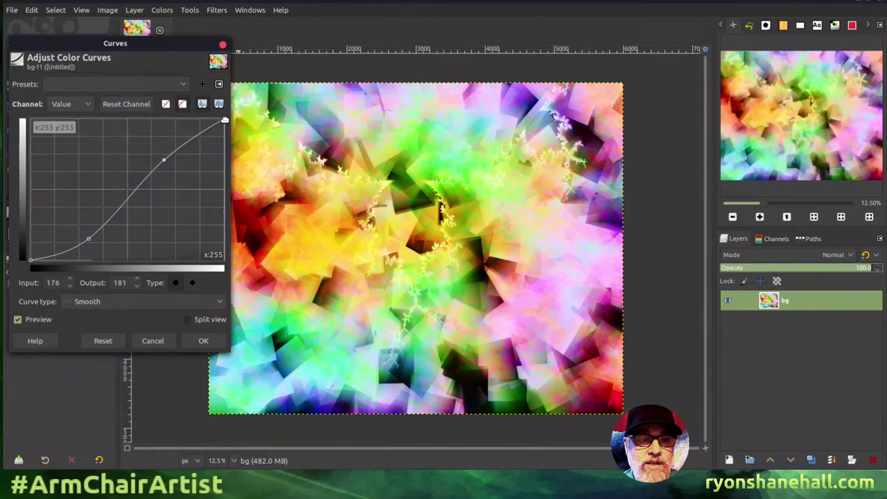
drag(222, 121, 227, 135)
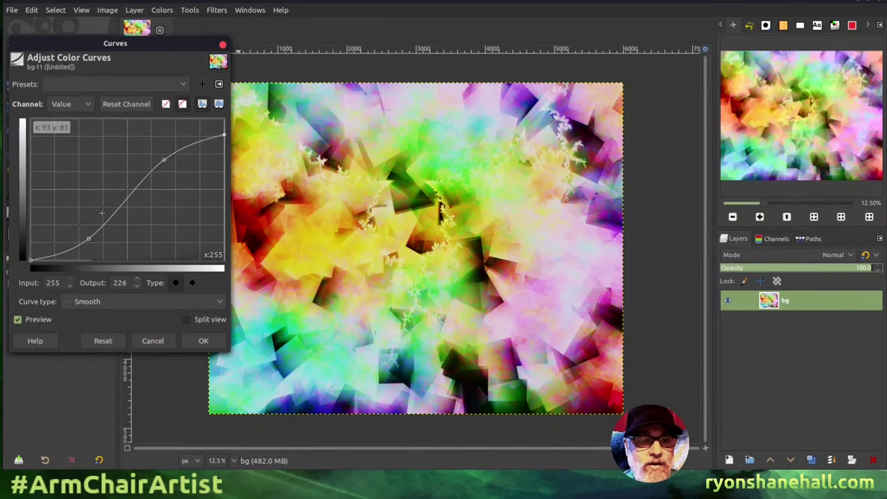
drag(89, 240, 92, 244)
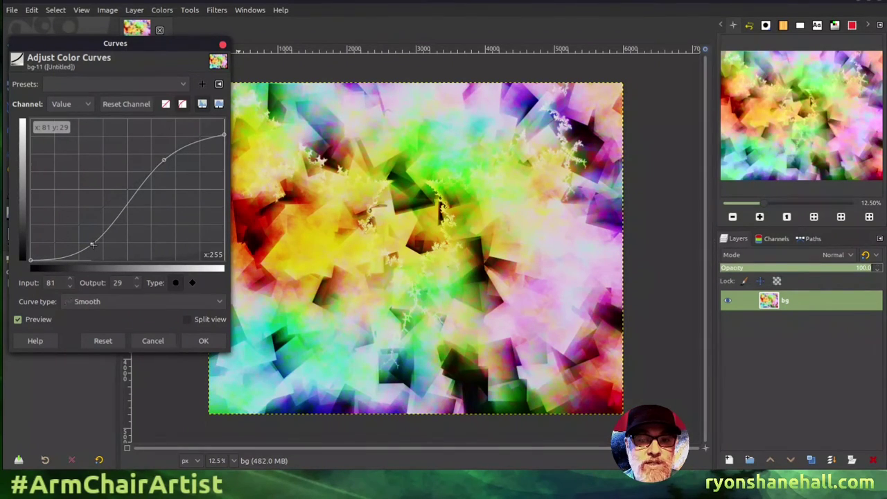
drag(164, 162, 165, 176)
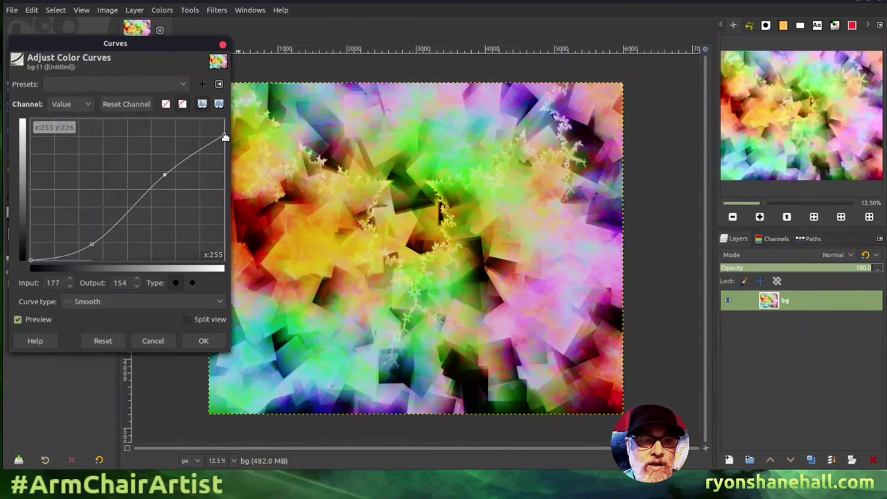
mouse_move(224, 137)
mouse_down()
mouse_move(225, 126)
mouse_move(230, 132)
mouse_up()
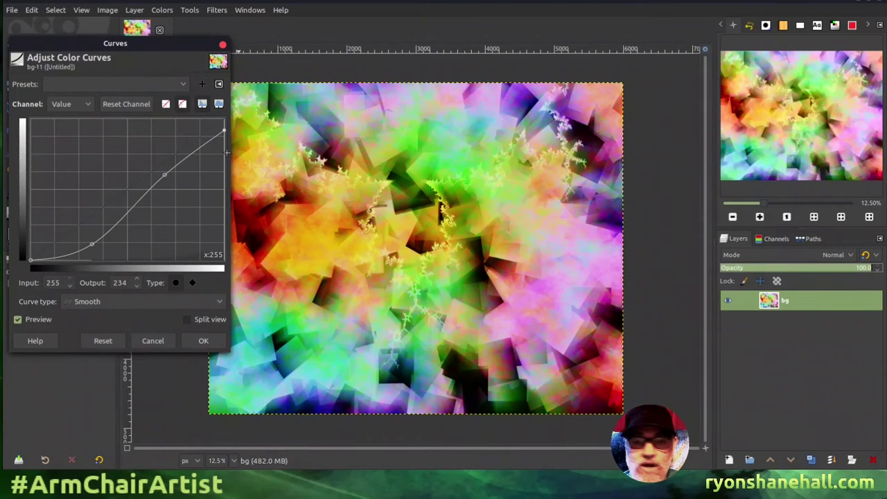
click(193, 341)
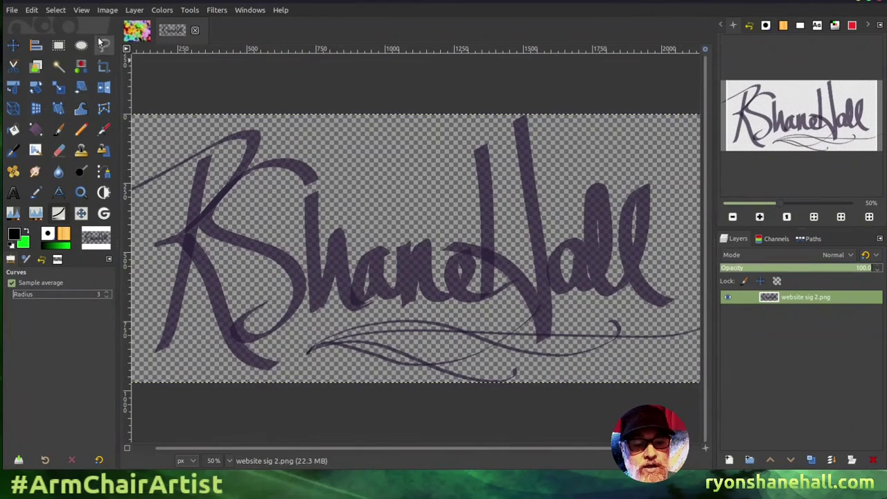
Select the entire signature image website sig 2.png and copy it
click(55, 10)
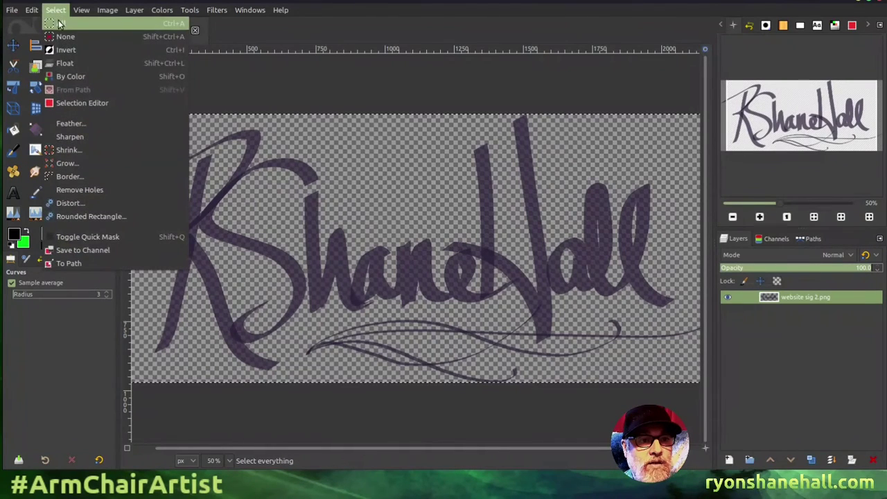
click(60, 23)
click(32, 11)
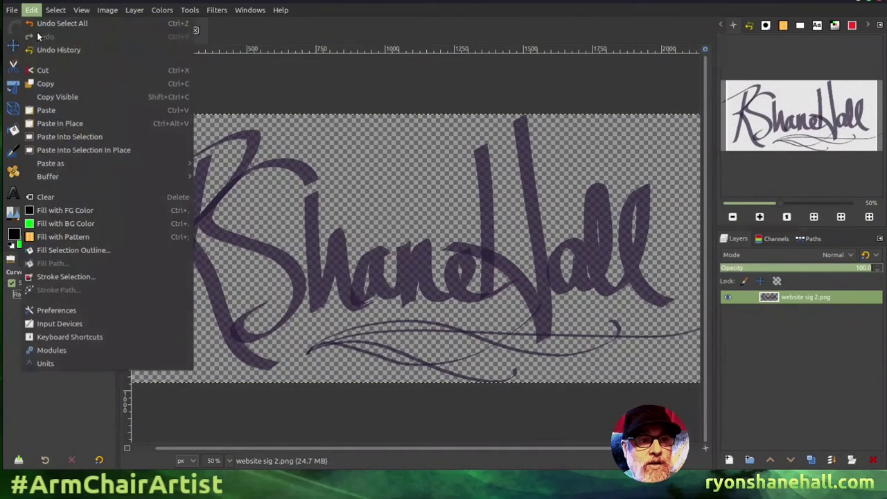
click(47, 89)
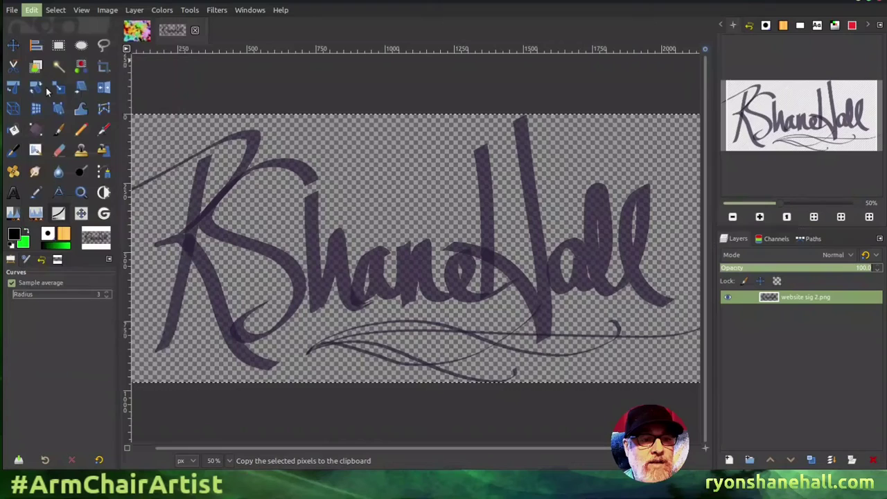
Paste the signature into the artwork image and convert the floating selection to a new layer
click(136, 30)
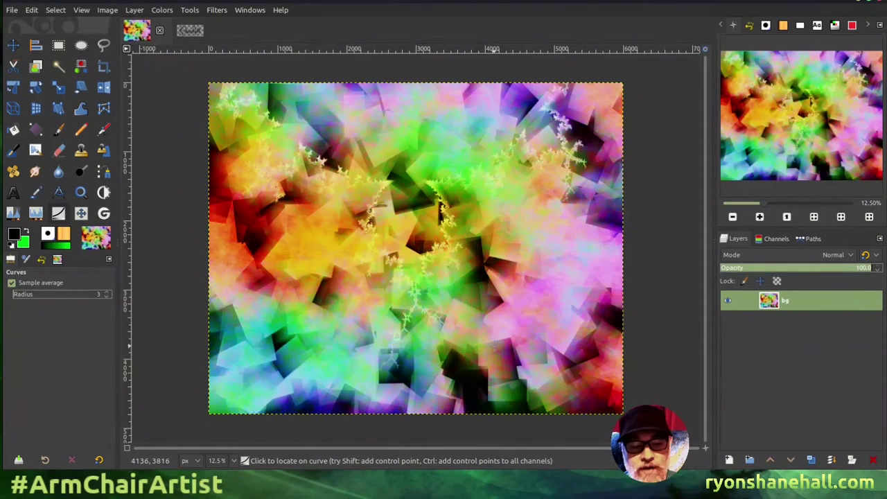
key(ctrl+v)
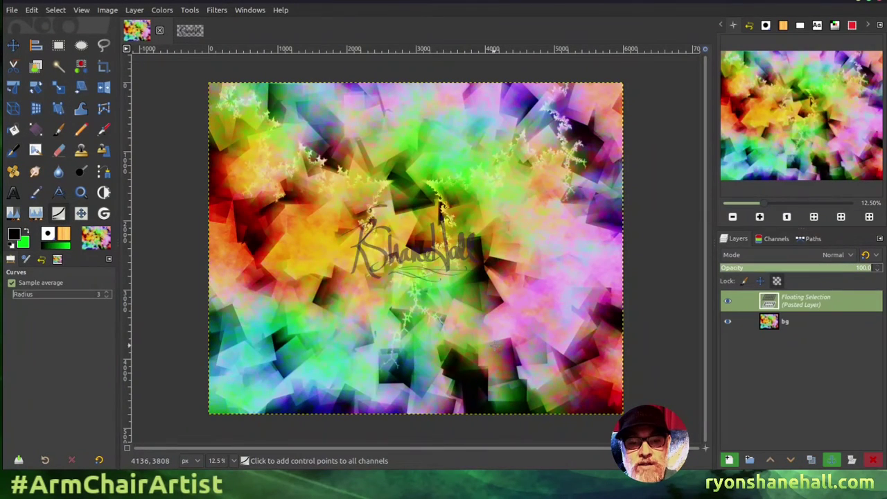
right_click(794, 306)
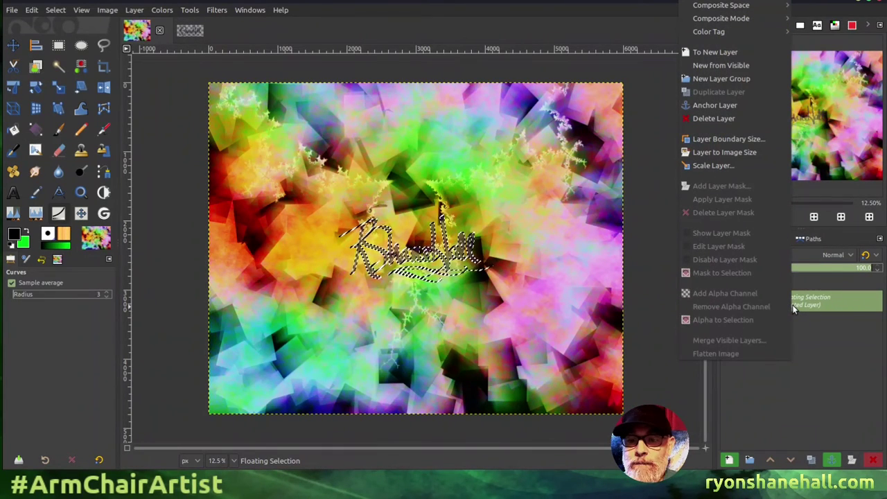
click(727, 54)
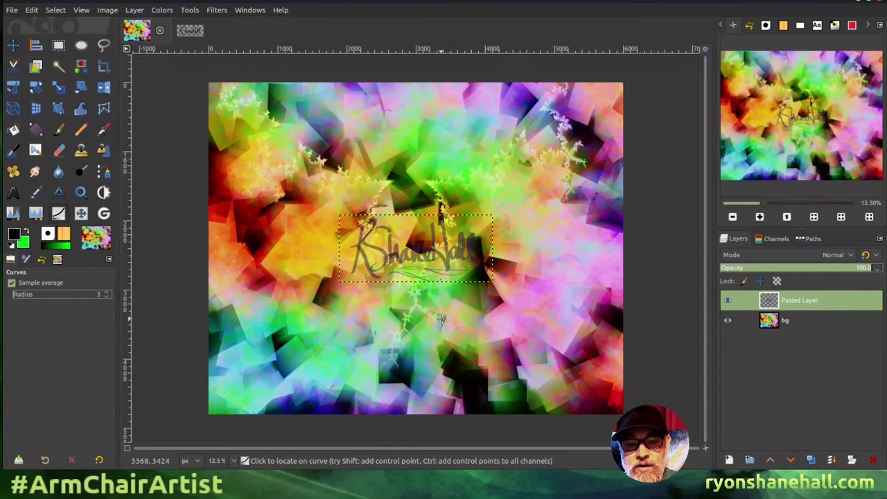
Move the signature layer to the artwork's lower-right corner
key(m)
mouse_move(455, 258)
mouse_down()
mouse_move(467, 307)
mouse_move(584, 401)
mouse_move(702, 316)
mouse_up()
drag(589, 354, 566, 358)
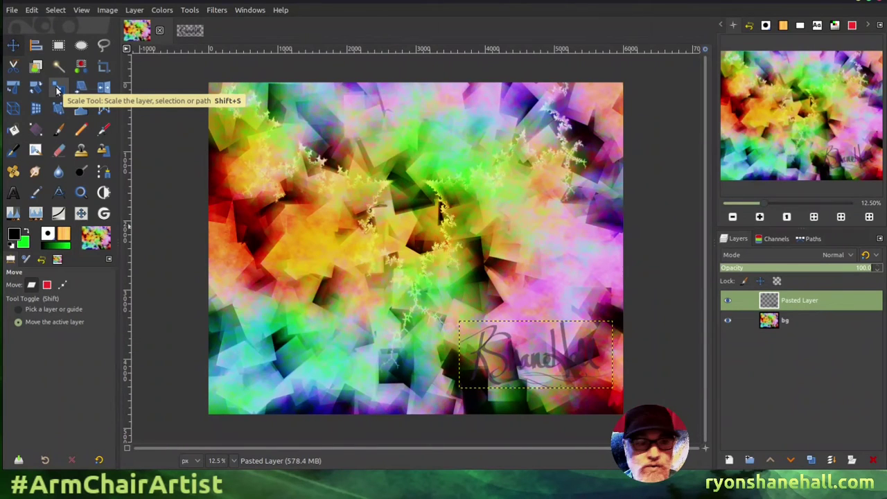
Scale the signature layer down proportionally to about 810 × 354 pixels and move it to the artwork's lower-left corner
click(59, 90)
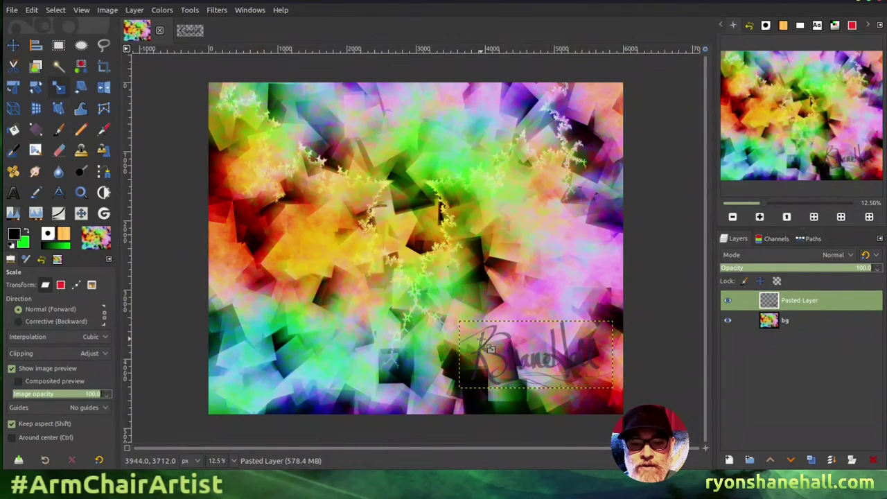
click(489, 347)
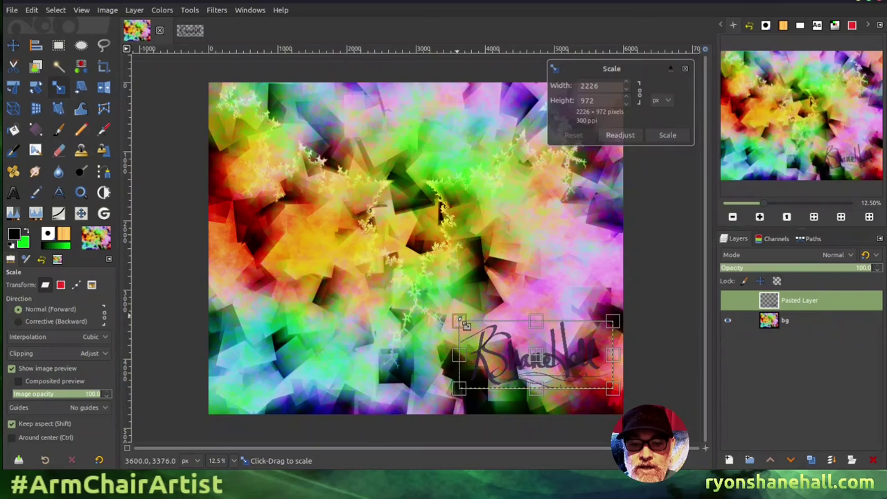
drag(460, 321, 557, 372)
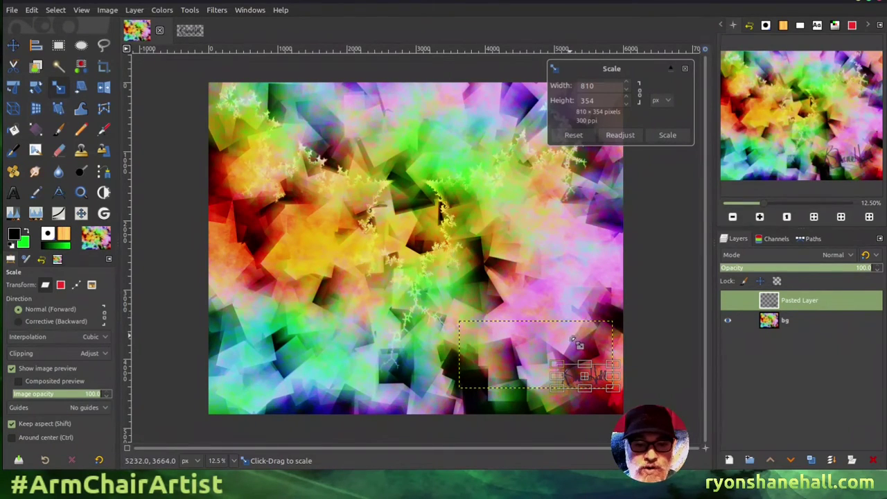
click(665, 137)
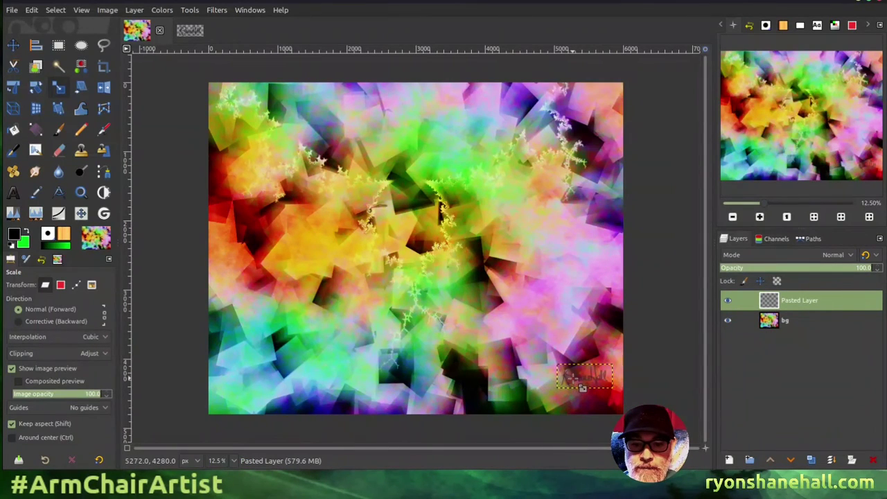
key(m)
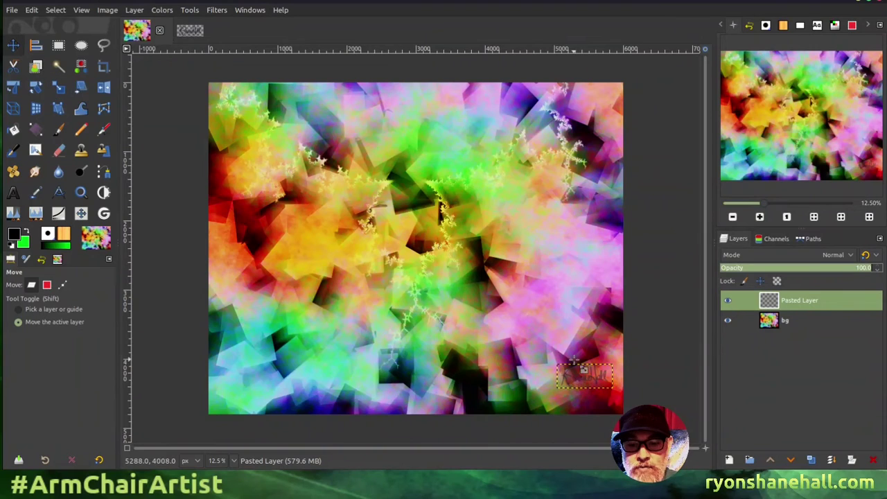
mouse_move(583, 388)
mouse_down()
mouse_move(560, 374)
mouse_move(270, 392)
mouse_move(245, 407)
mouse_up()
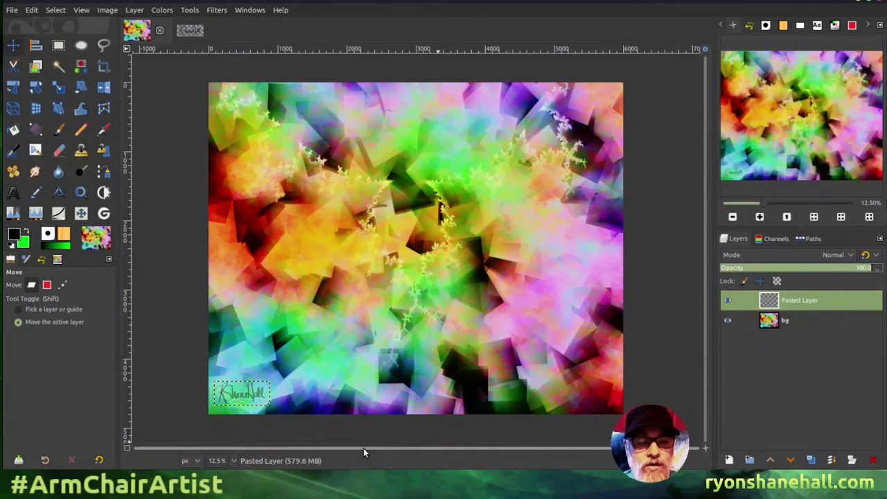
Undo the signature layer's move to the artwork's lower-left corner and set its blend mode to Grain extract
key(ctrl+z)
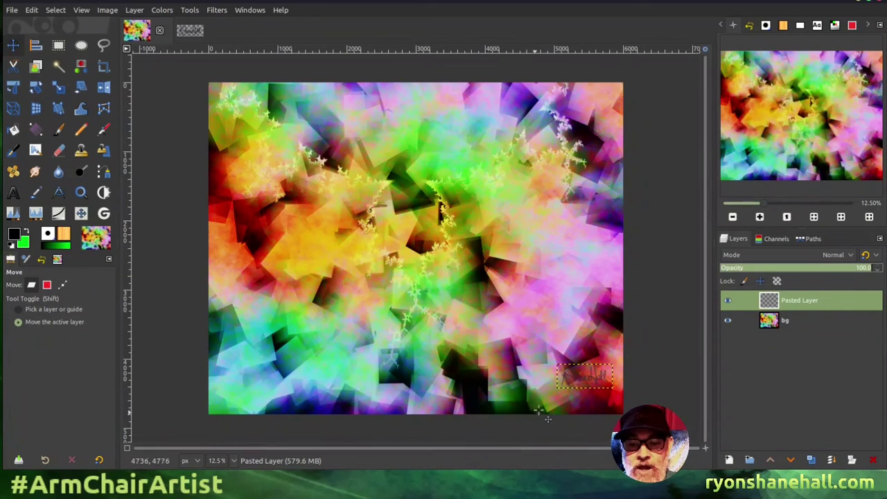
click(784, 256)
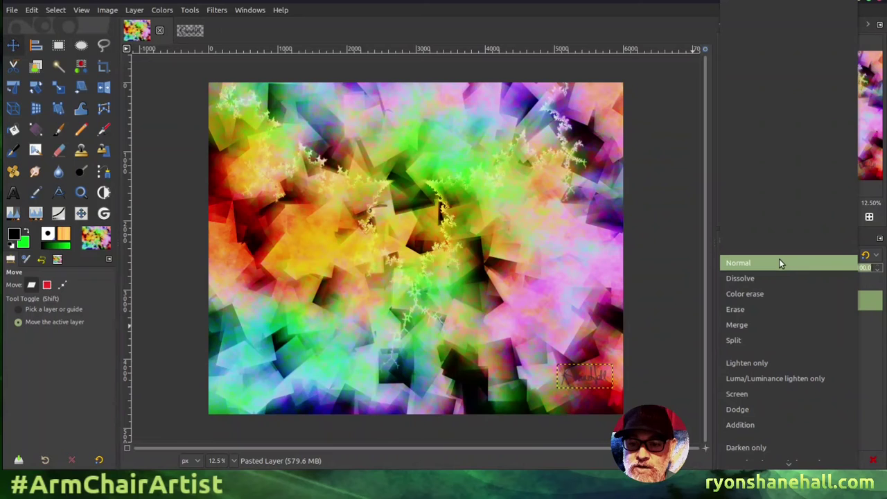
scroll(768, 267, down, 5)
click(765, 263)
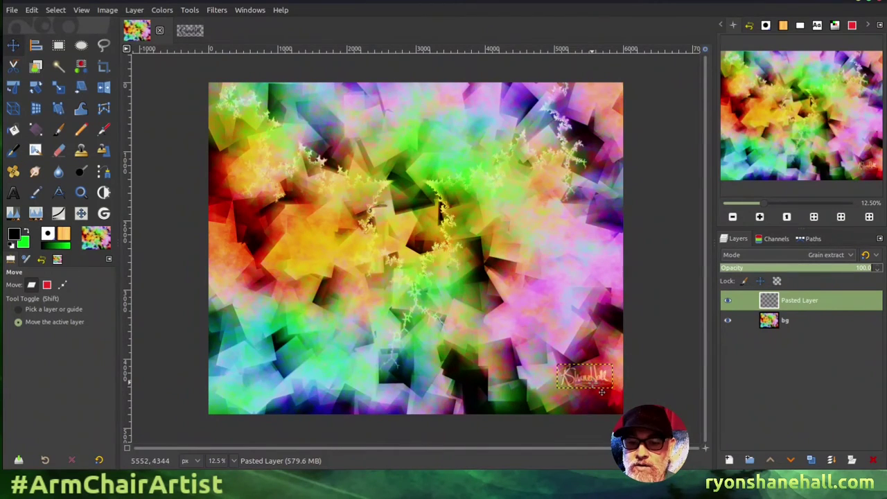
Rotate the signature layer counter-clockwise by about 11.88 degrees around its centre
click(35, 87)
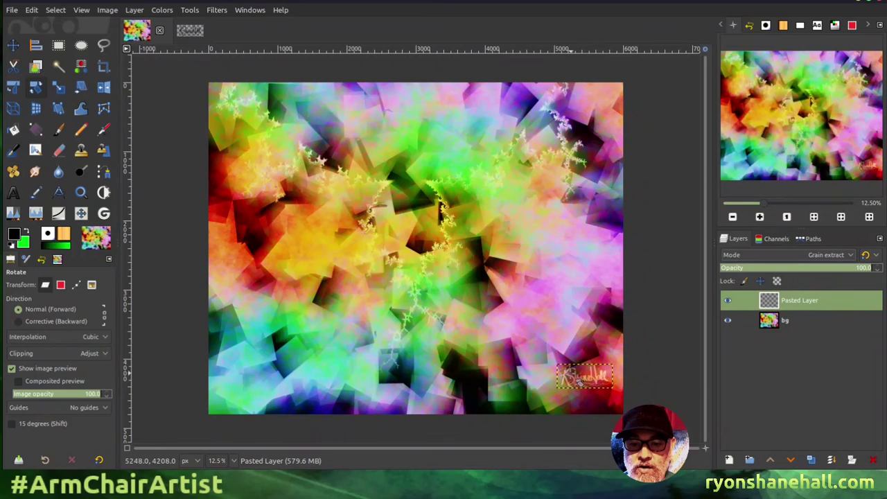
drag(572, 384, 570, 390)
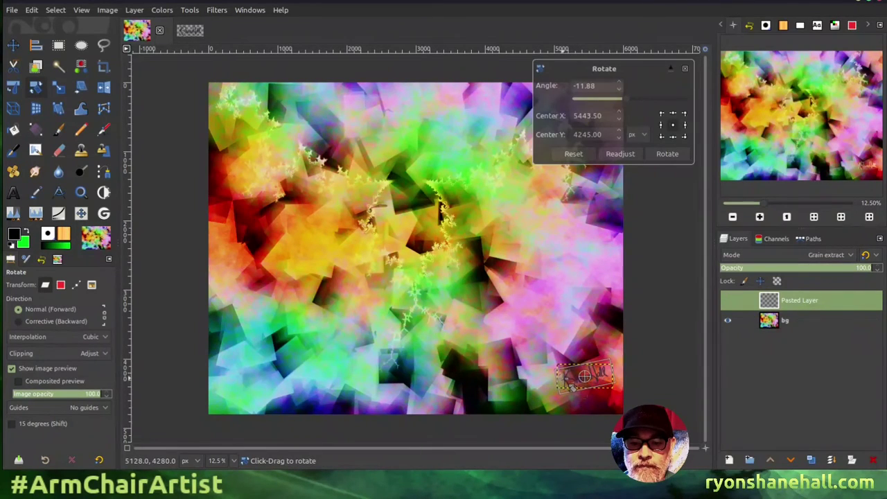
click(660, 157)
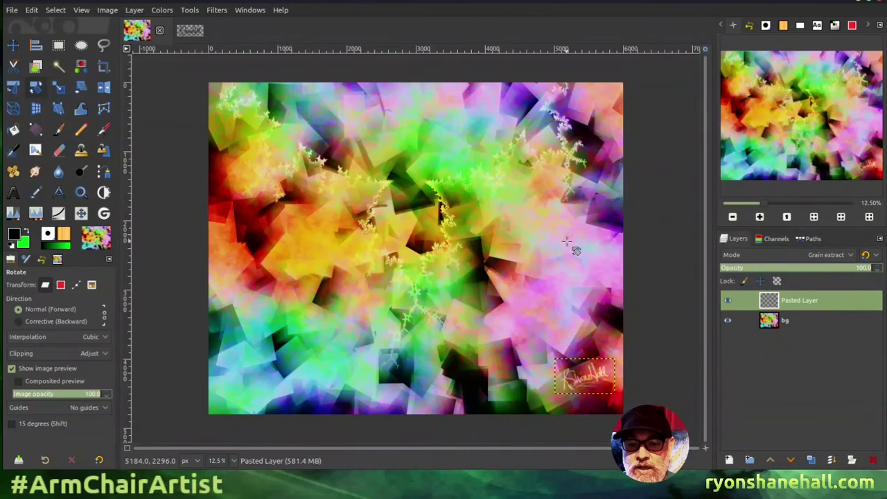
click(12, 194)
click(448, 334)
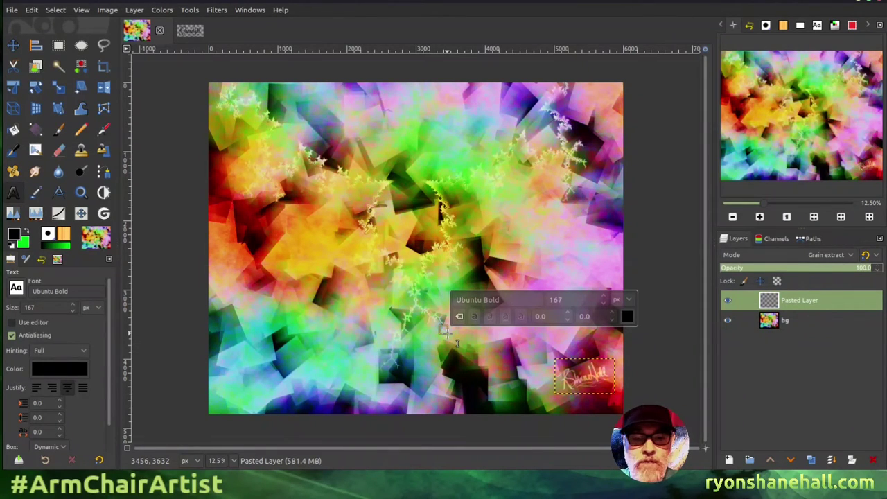
text(Mother)
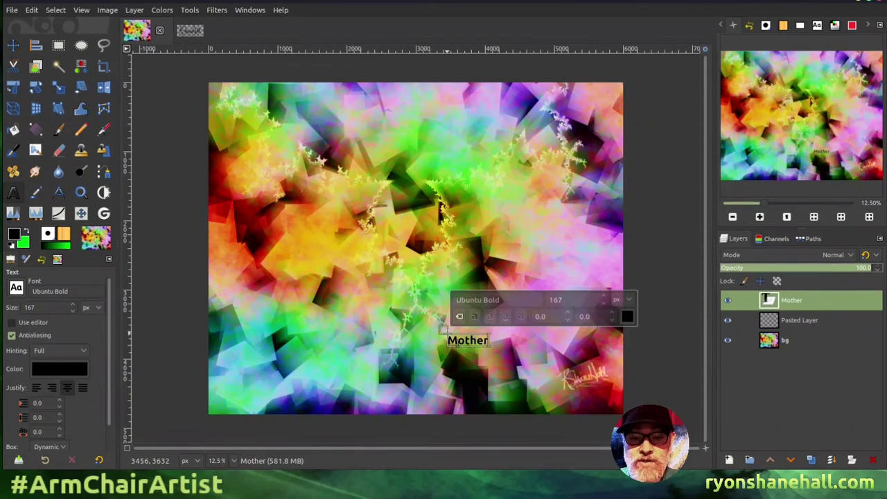
text(P)
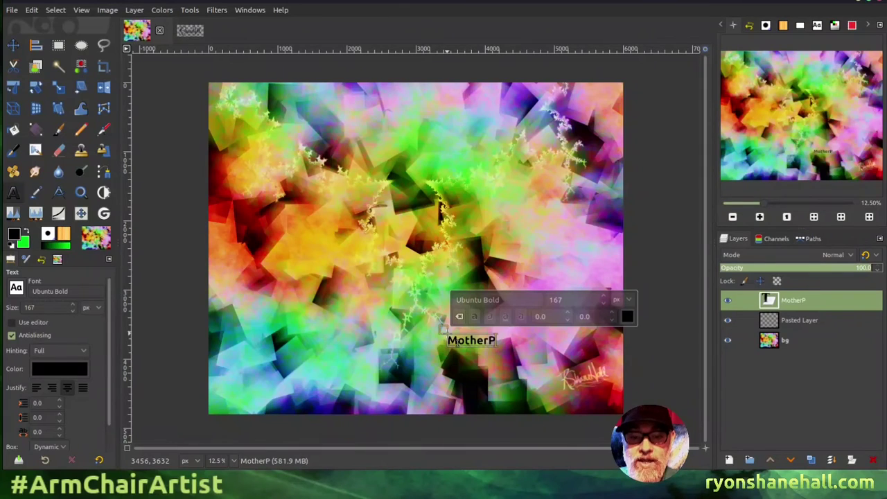
text(lasma)
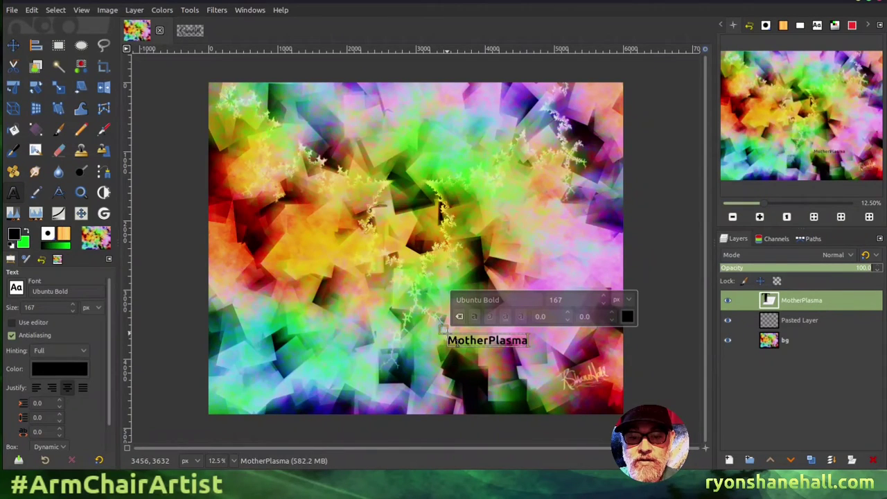
text(Cubism)
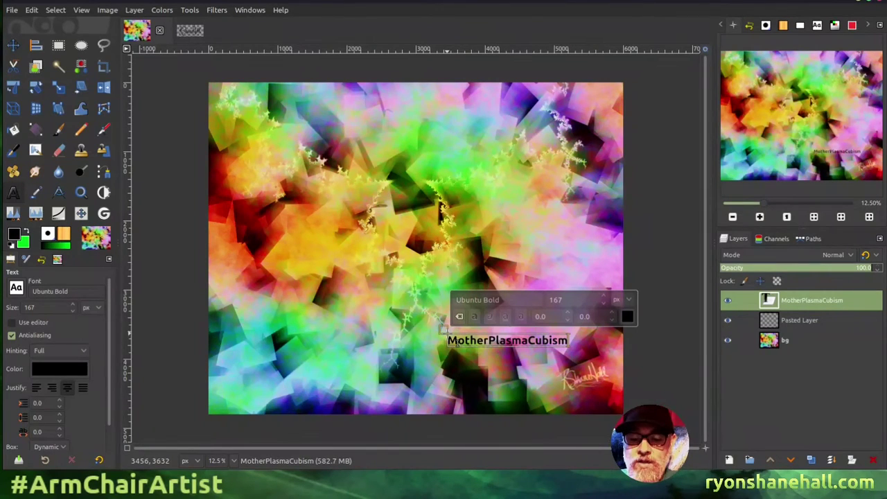
key(Return)
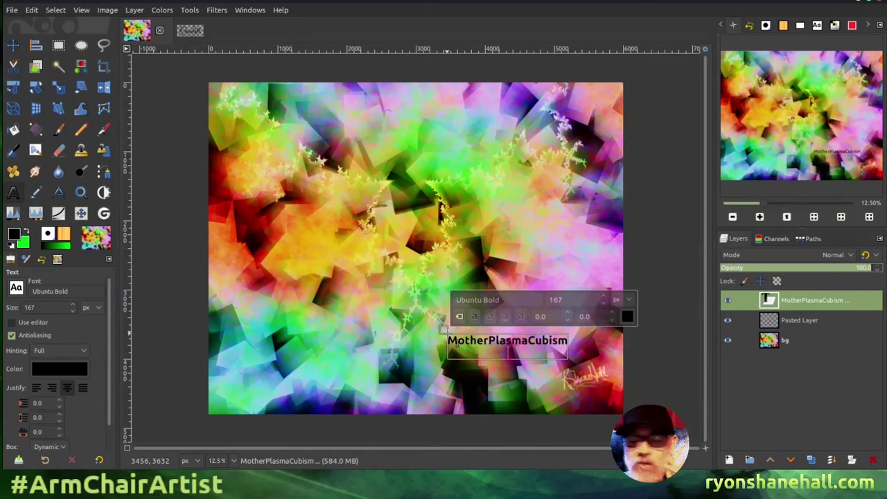
text(2021)
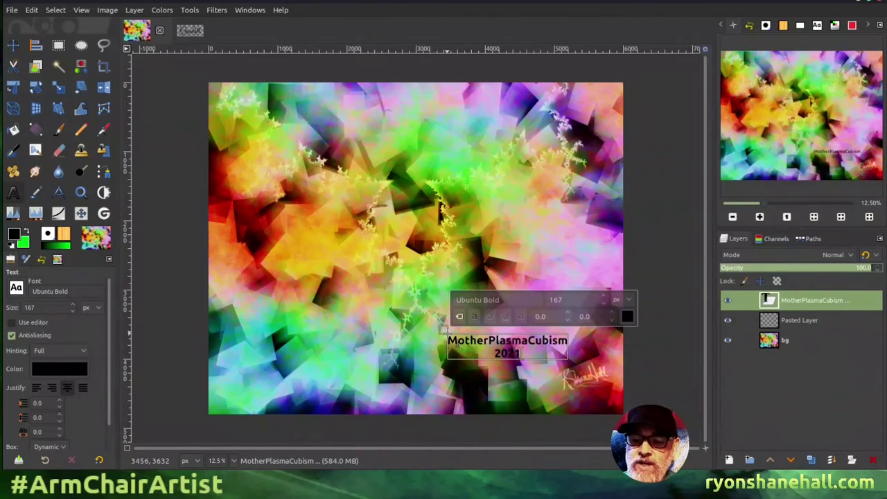
text(0415)
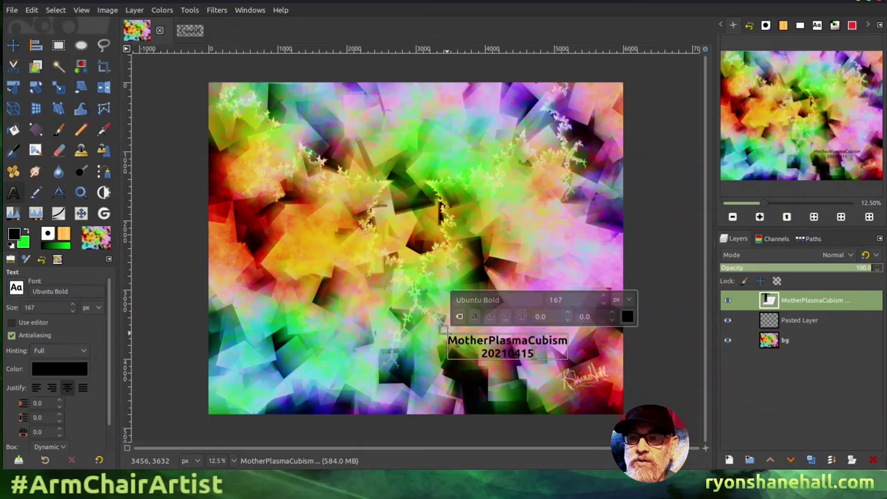
text(1803)
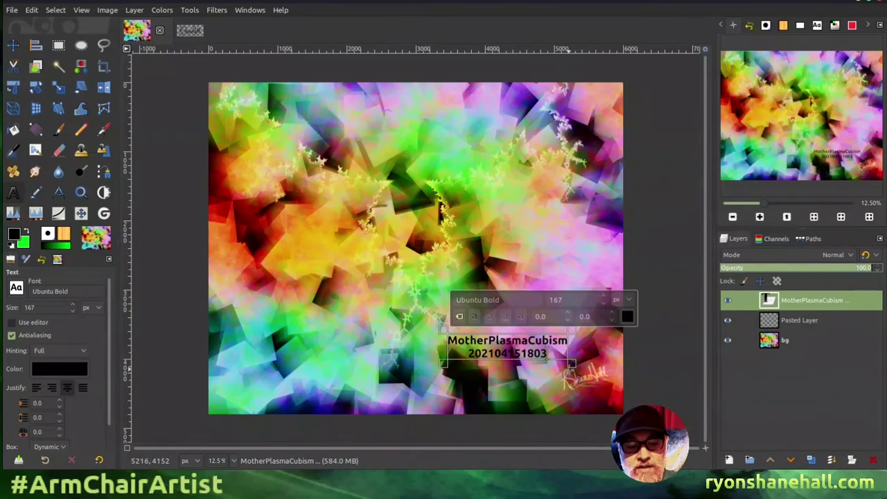
Select all of the title text and reduce its font size to about 104 px
click(543, 352)
key(ctrl+a)
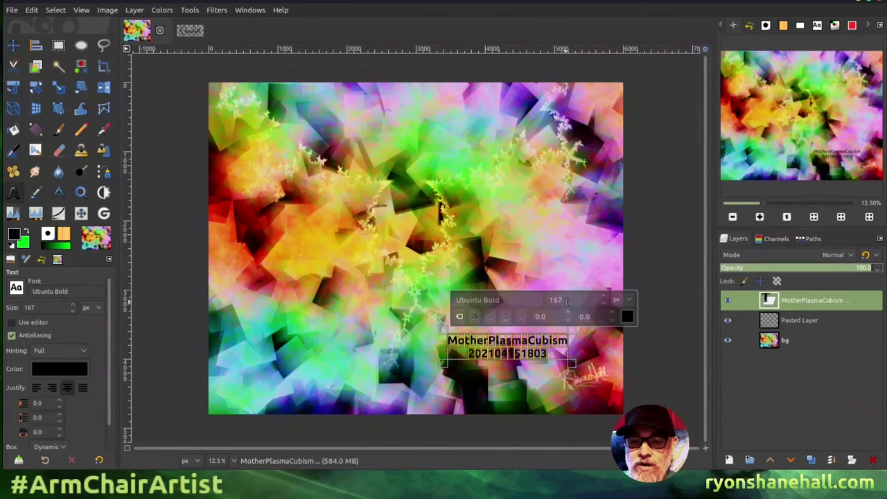
scroll(567, 302, down, 20)
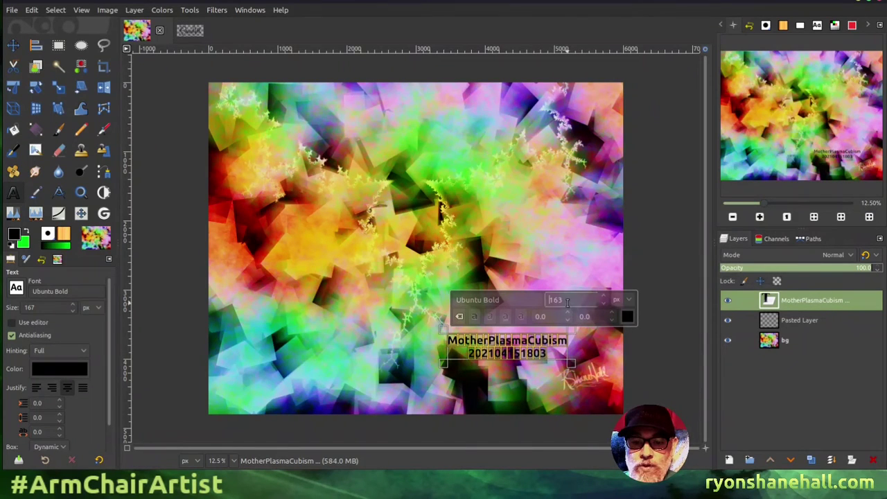
scroll(566, 301, down, 19)
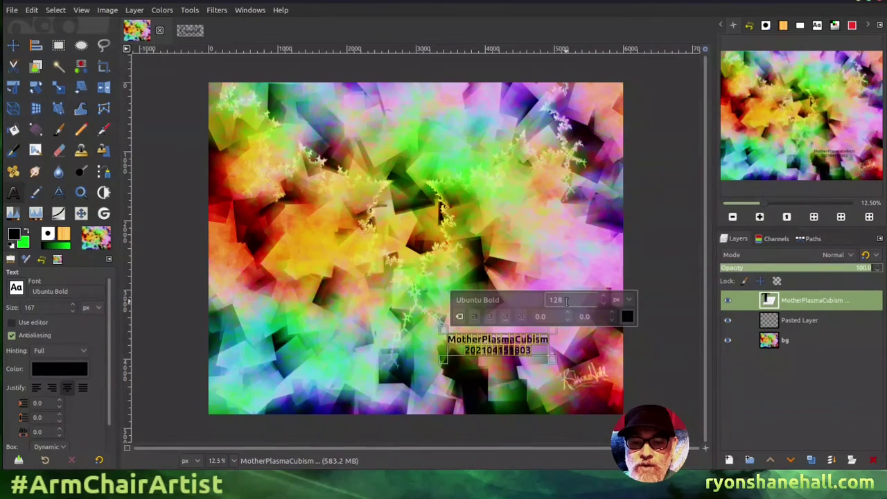
scroll(566, 301, down, 12)
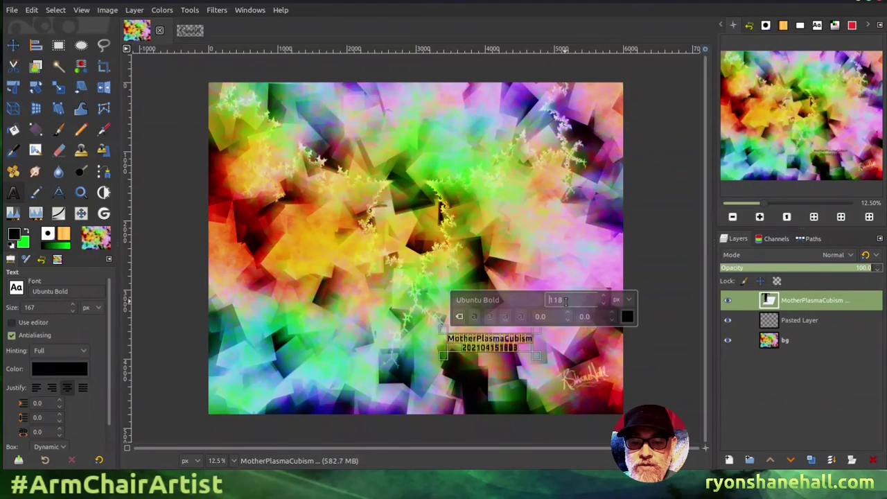
scroll(566, 300, down, 4)
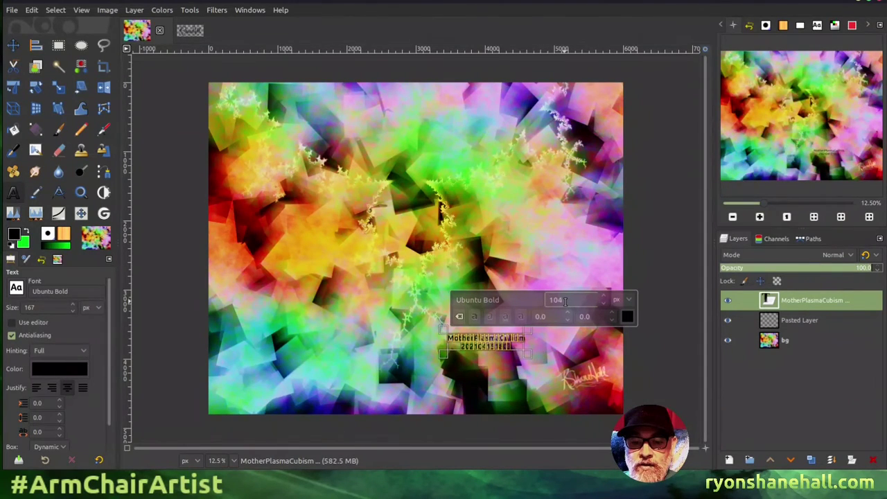
Change the selected text's colour to the light beige d0c8af sampled from the artwork
click(626, 317)
click(548, 276)
drag(516, 257, 499, 244)
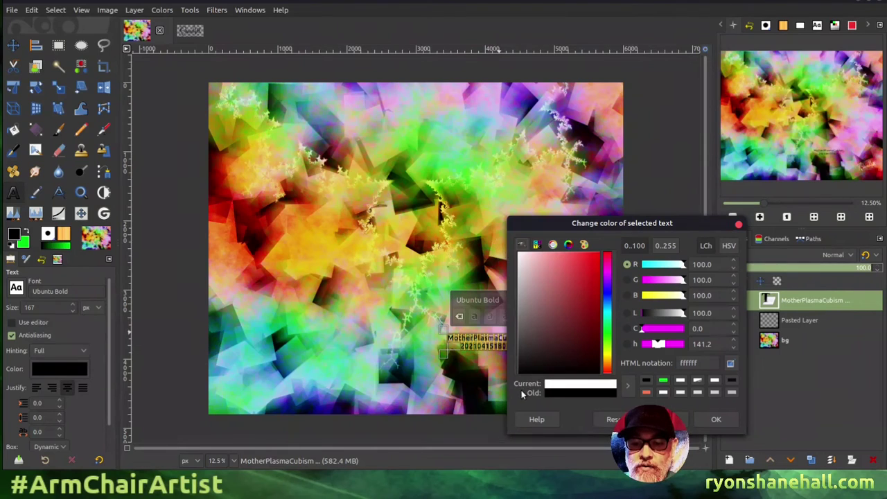
click(730, 365)
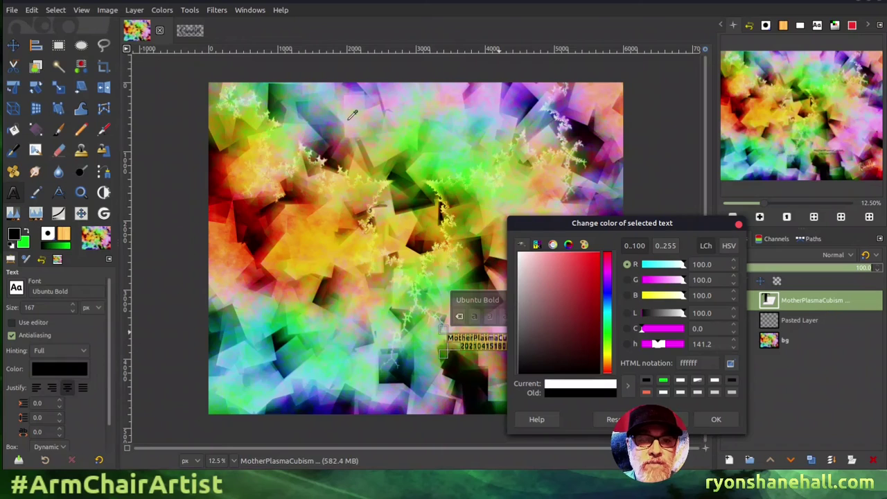
click(441, 209)
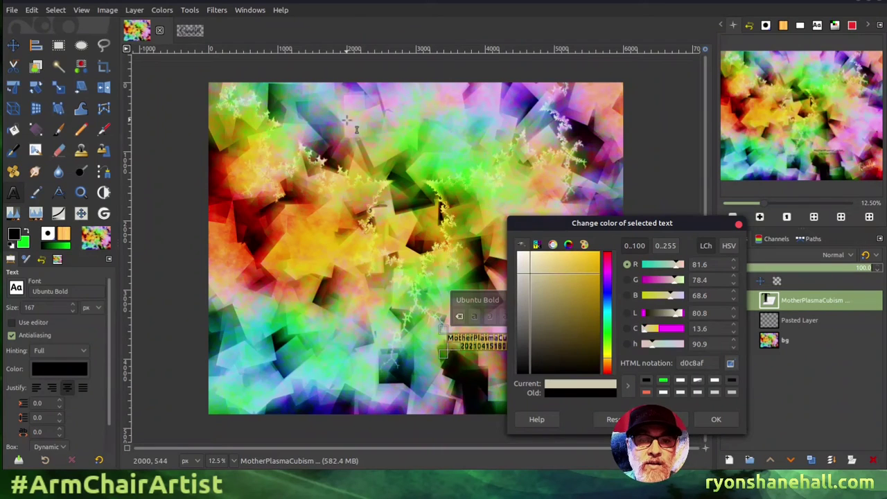
click(707, 417)
Move the text layer beneath the signature in the artwork's lower-right corner and set its blend mode to Overlay
click(14, 46)
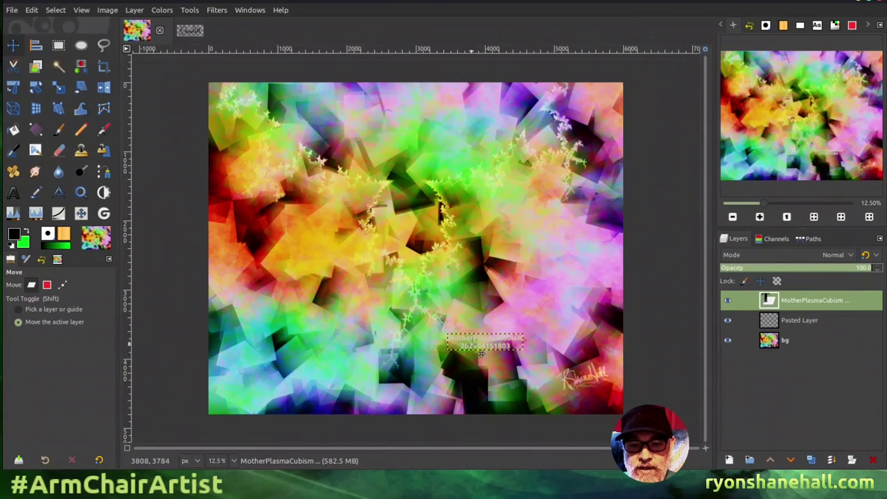
drag(481, 353, 571, 409)
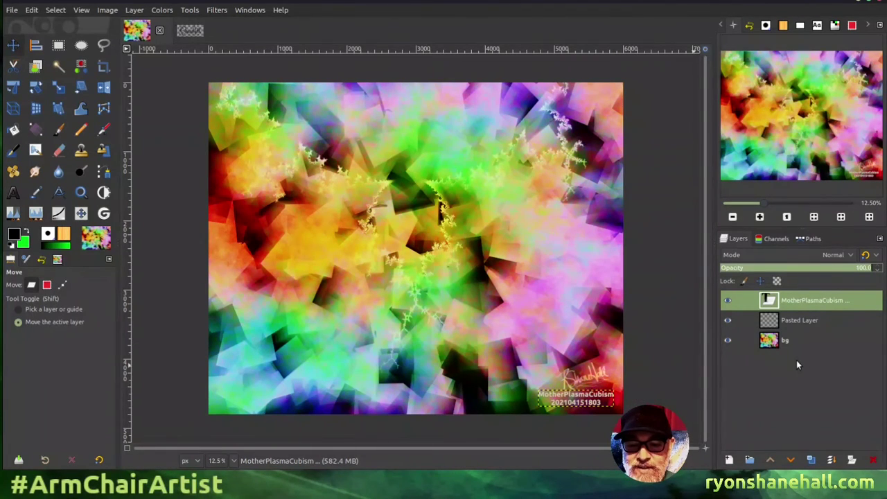
click(797, 254)
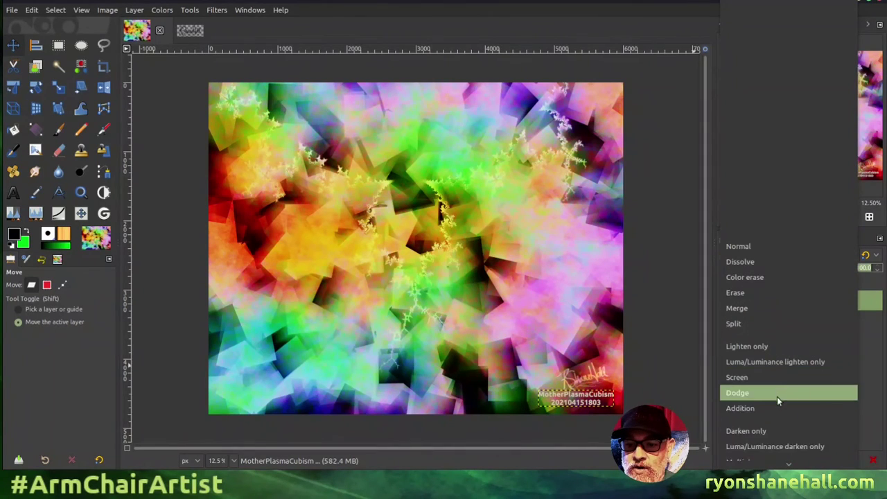
scroll(777, 401, down, 2)
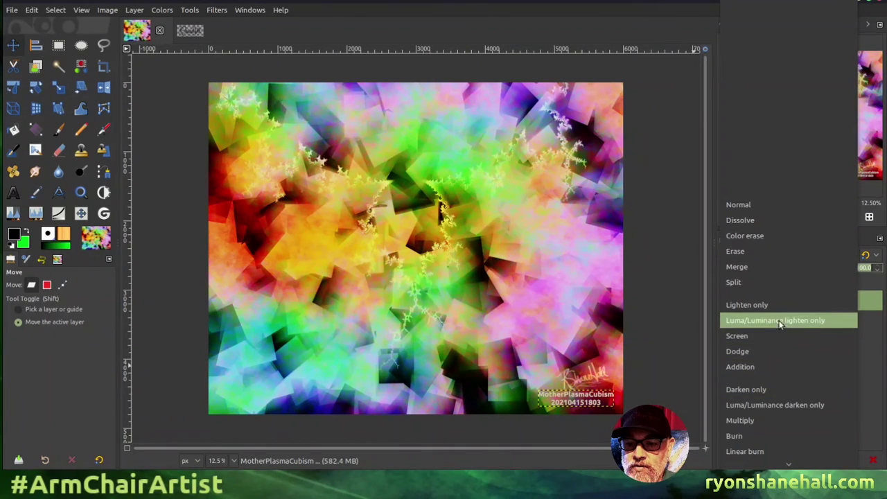
click(767, 305)
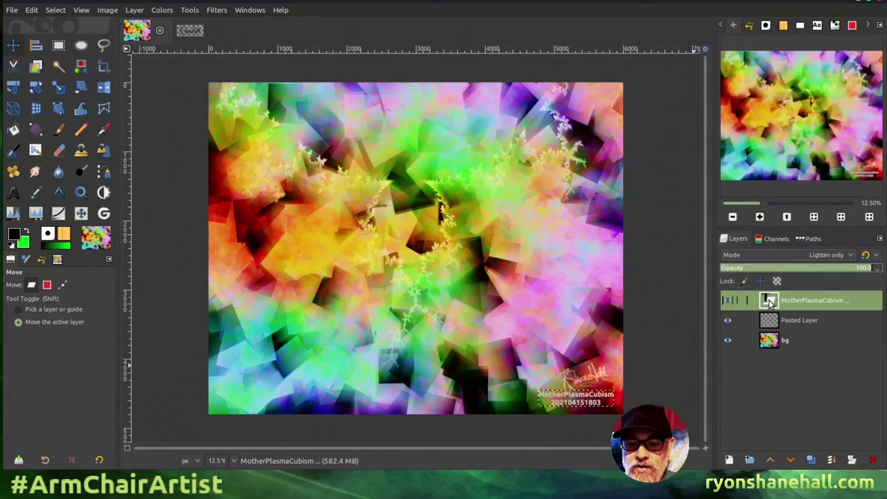
scroll(783, 253, down, 4)
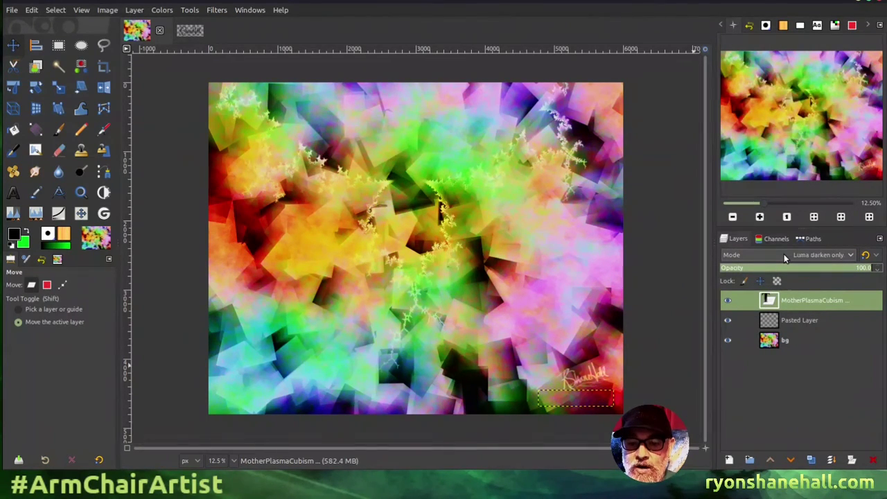
scroll(784, 254, down, 3)
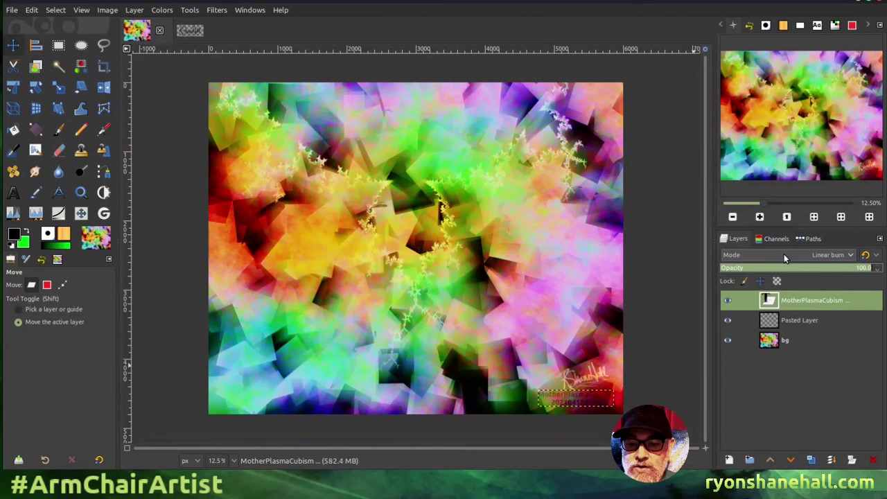
scroll(783, 254, down, 1)
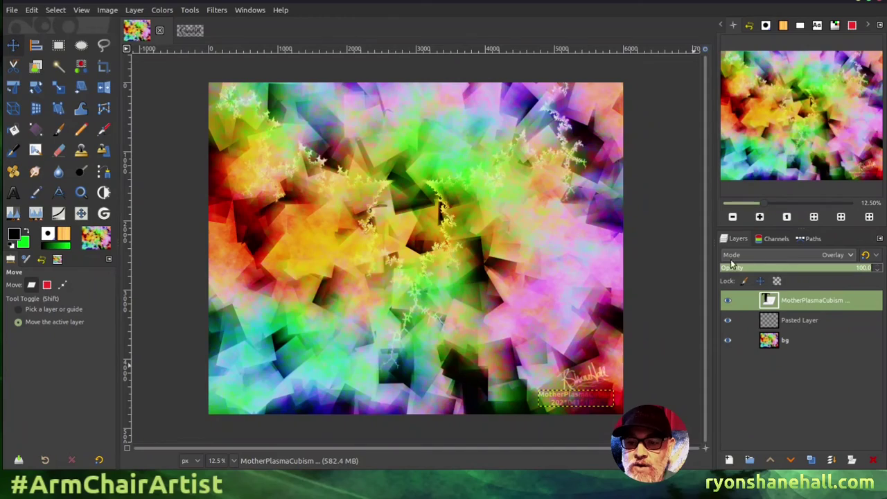
Rename the pasted signature layer as "sig"
click(760, 217)
click(759, 217)
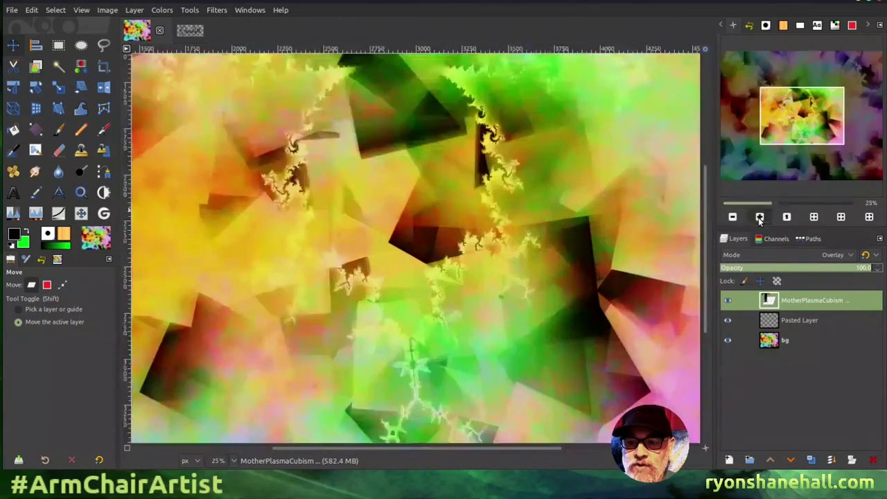
drag(791, 123, 856, 169)
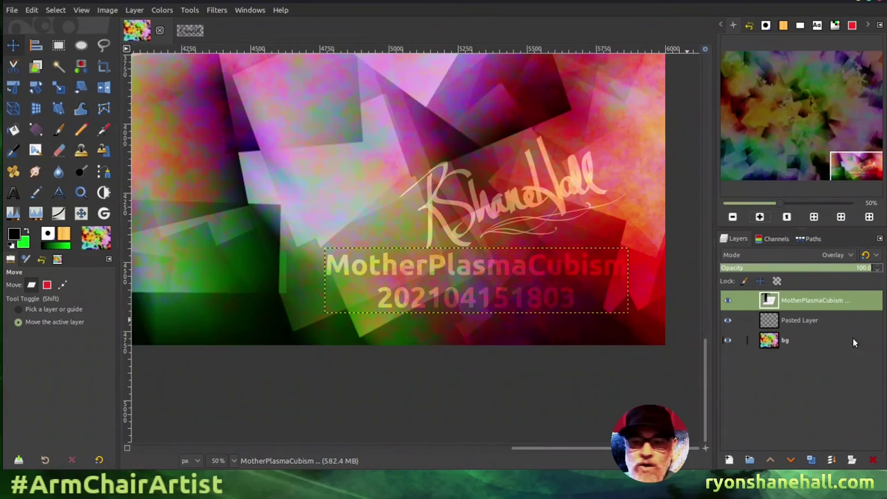
click(795, 319)
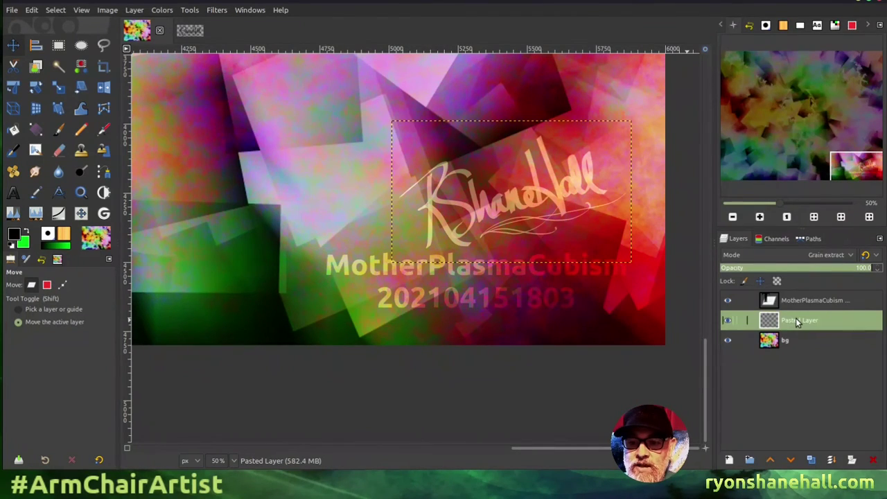
double_click(795, 319)
text(sig)
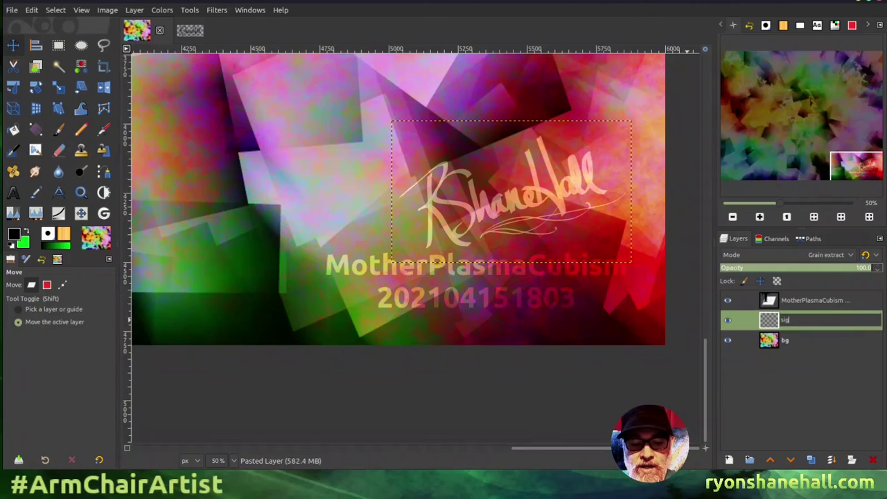
key(Return)
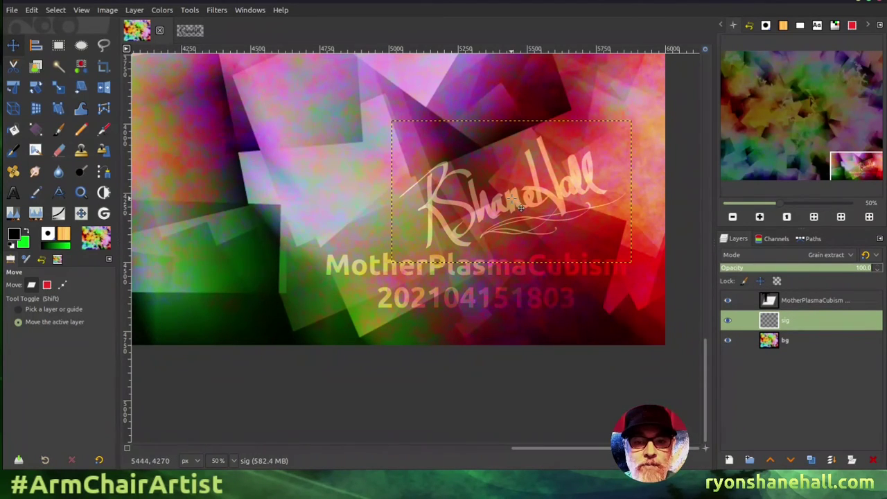
Move the signature left and slightly down so it sits centred just above the MotherPlasmaCubism title
mouse_move(519, 193)
mouse_down()
mouse_move(468, 197)
mouse_move(479, 205)
mouse_up()
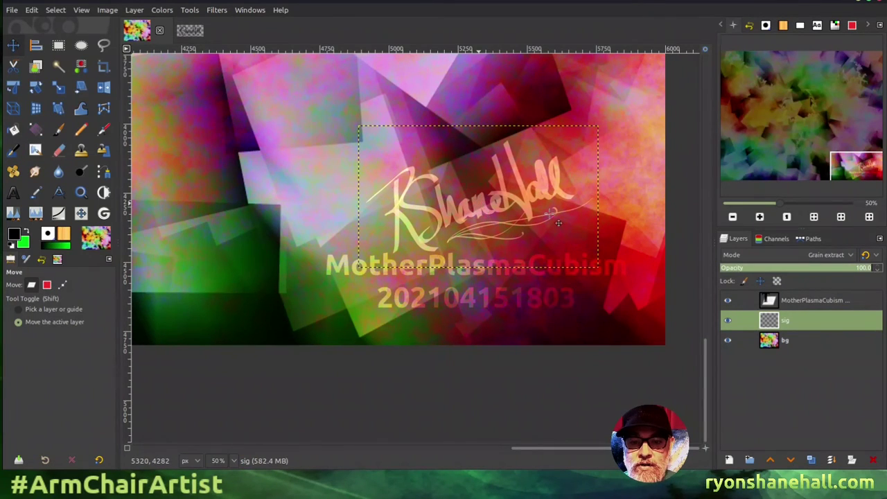
click(732, 216)
click(732, 217)
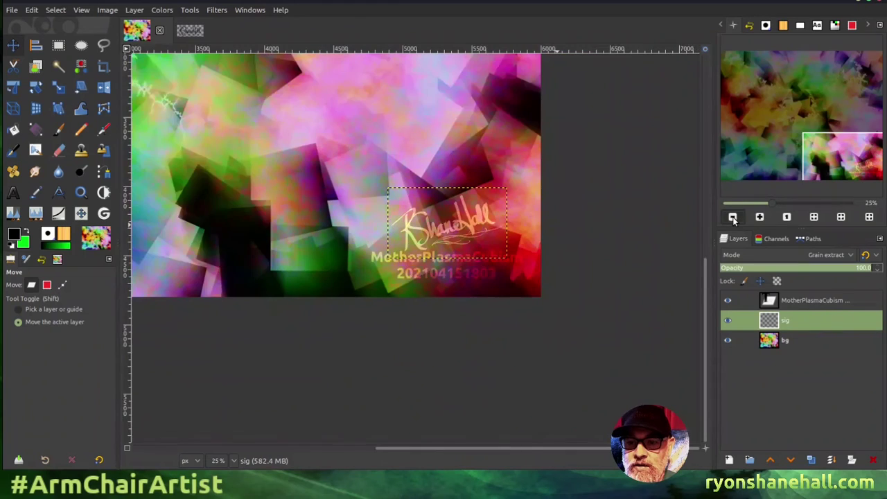
click(733, 217)
click(732, 217)
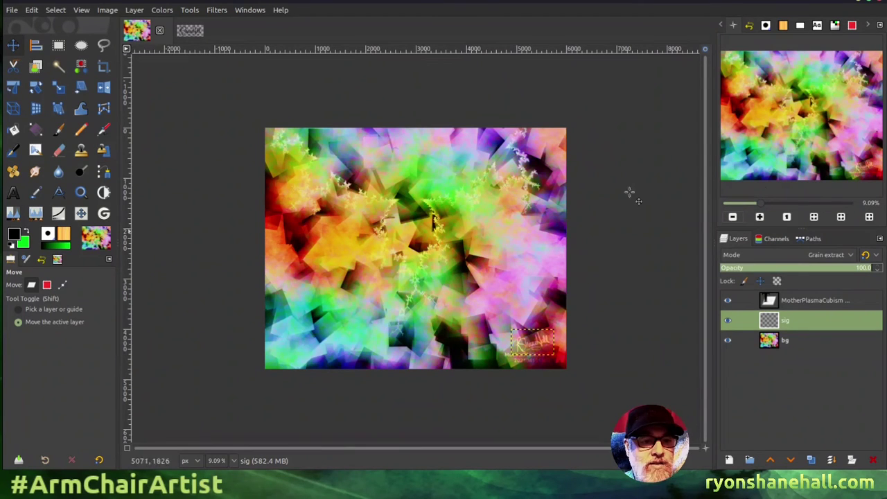
Scale the signature layer proportionally down to about 635 × 376 px and shift it slightly up above the title
click(759, 217)
click(759, 217)
click(759, 217)
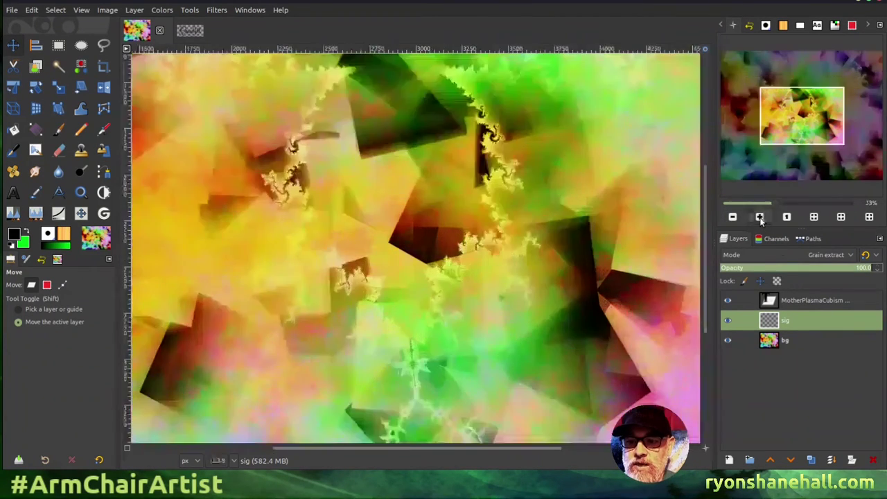
click(759, 217)
drag(800, 114, 866, 167)
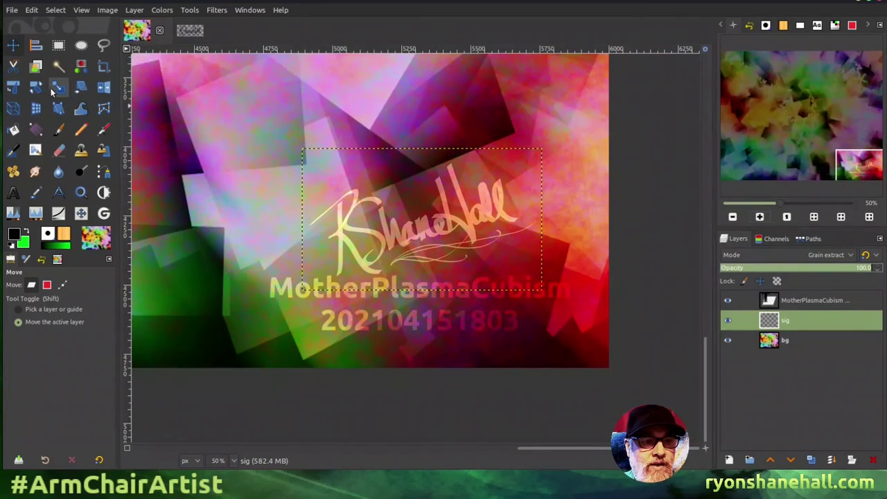
click(59, 88)
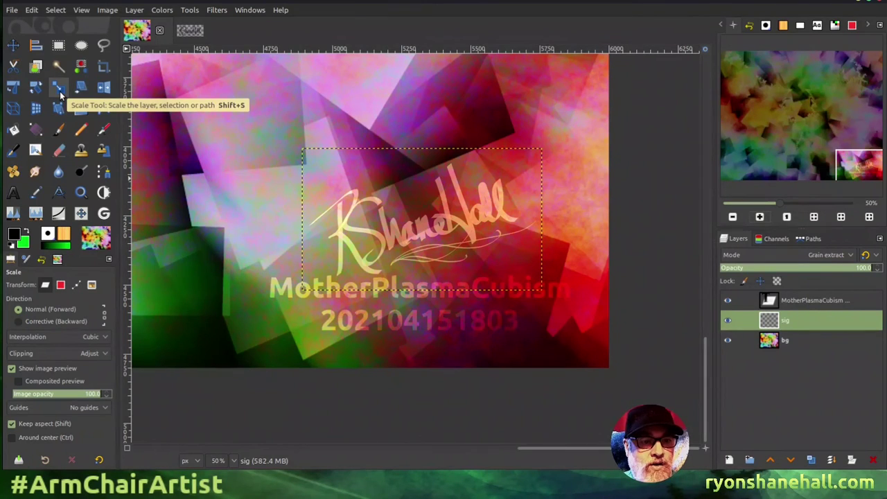
click(435, 236)
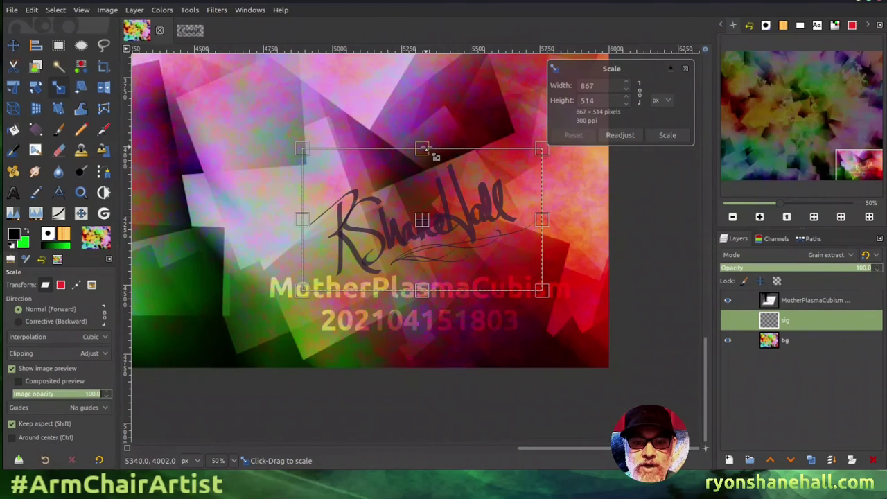
drag(424, 149, 438, 188)
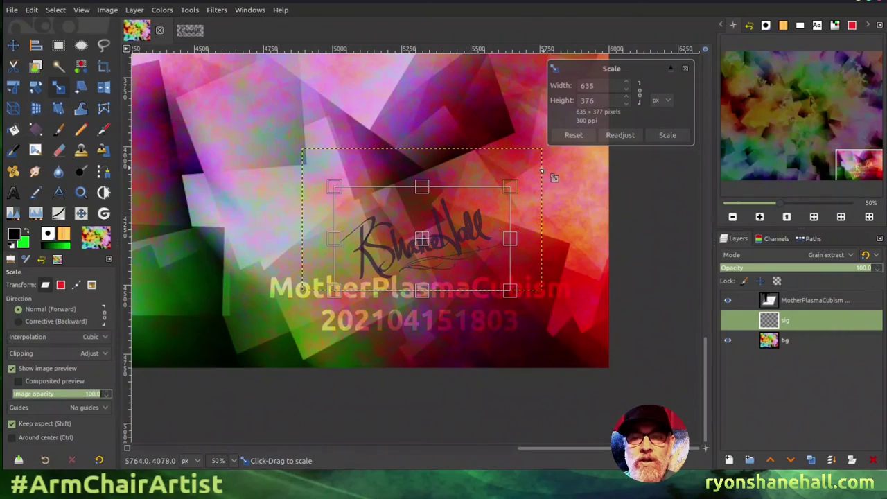
click(665, 136)
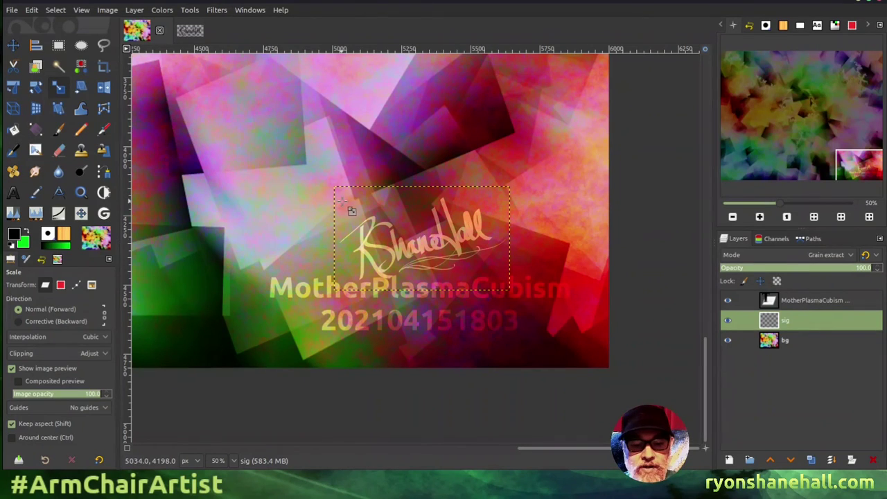
key(m)
drag(428, 259, 428, 250)
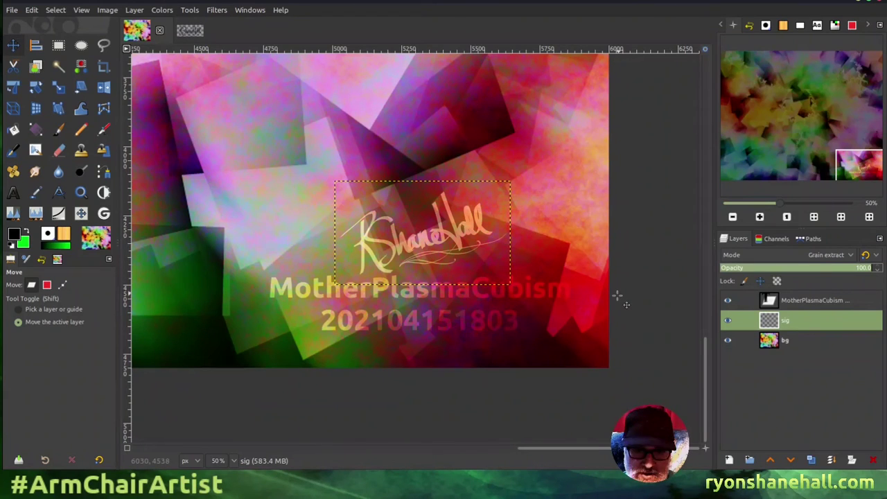
Examine the signature and title at 100% zoom, and check how they look within the whole artwork fitted to the window
click(786, 217)
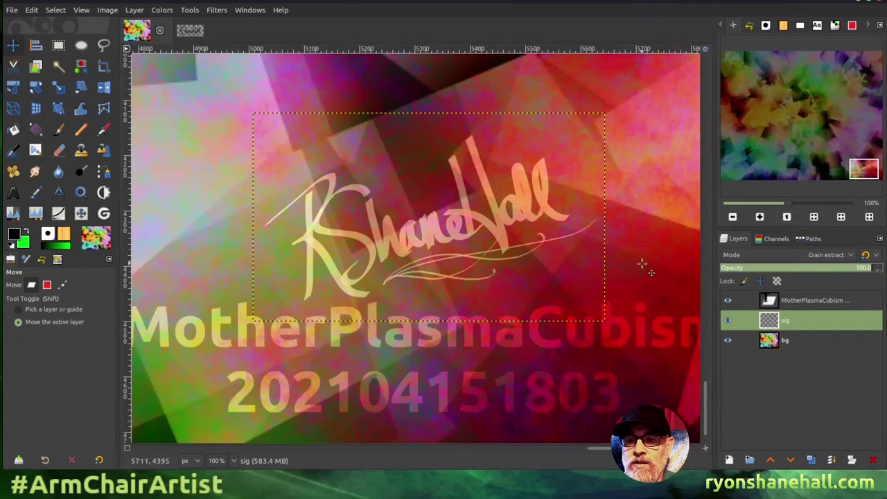
click(732, 216)
click(732, 217)
click(732, 217)
click(732, 216)
click(732, 217)
drag(811, 146, 774, 105)
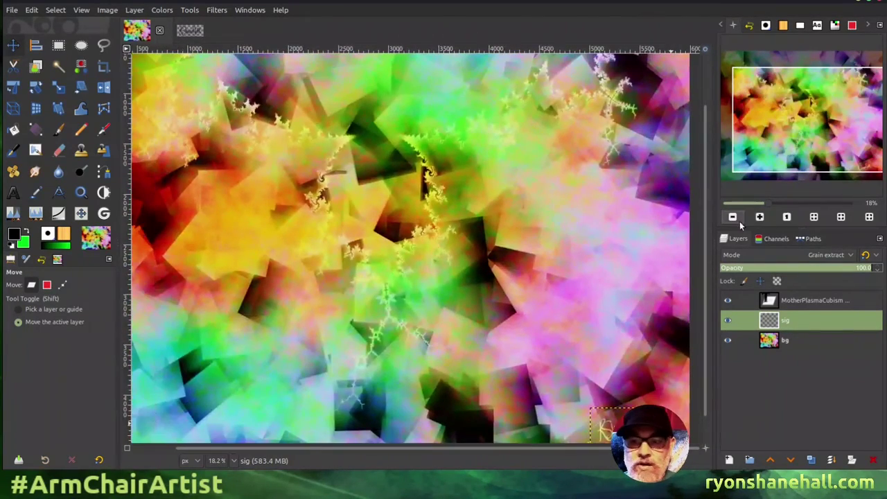
click(733, 216)
click(733, 217)
click(733, 217)
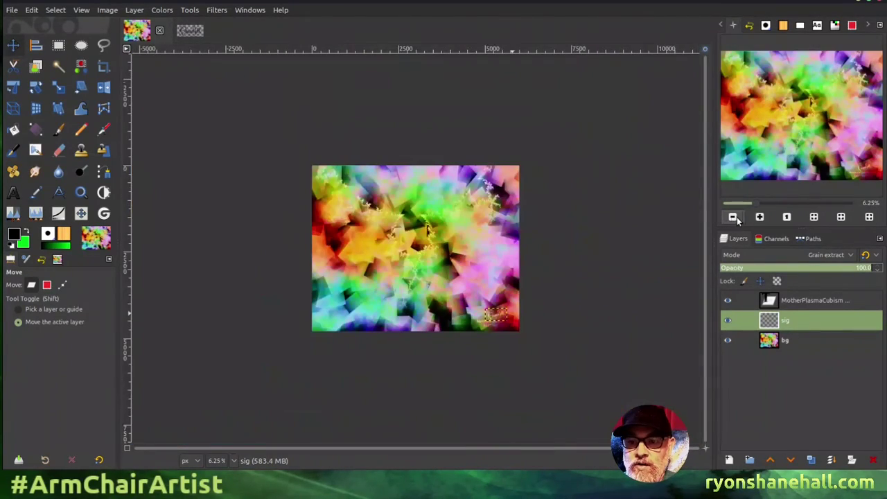
click(814, 217)
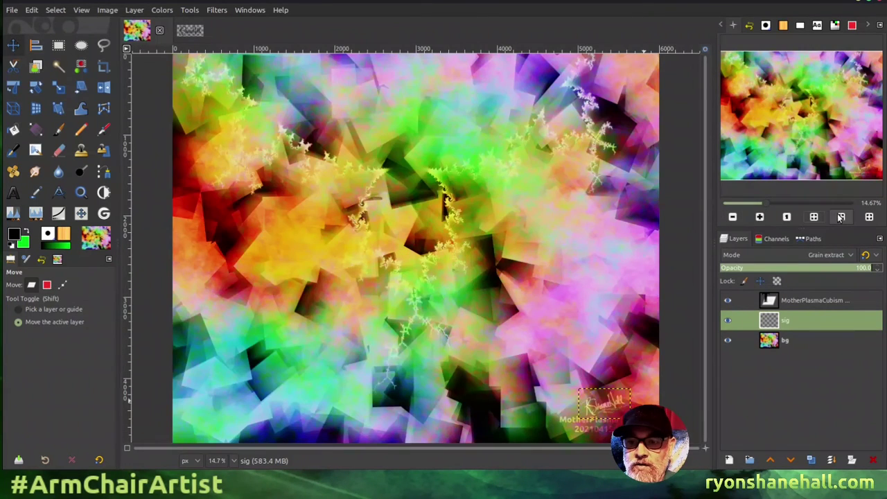